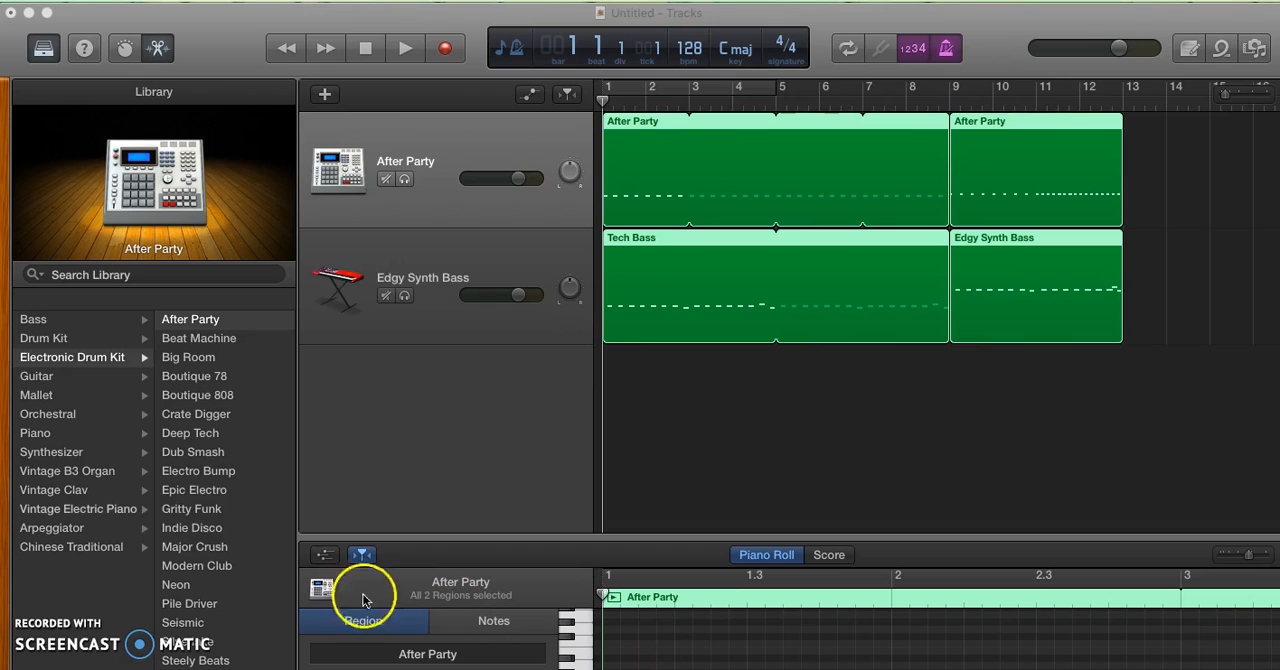
Start playback of the existing arrangement from bar 1 and open the Musical Typing keyboard
click(405, 48)
key(cmd+k)
key(XF86AudioRaiseVolume)
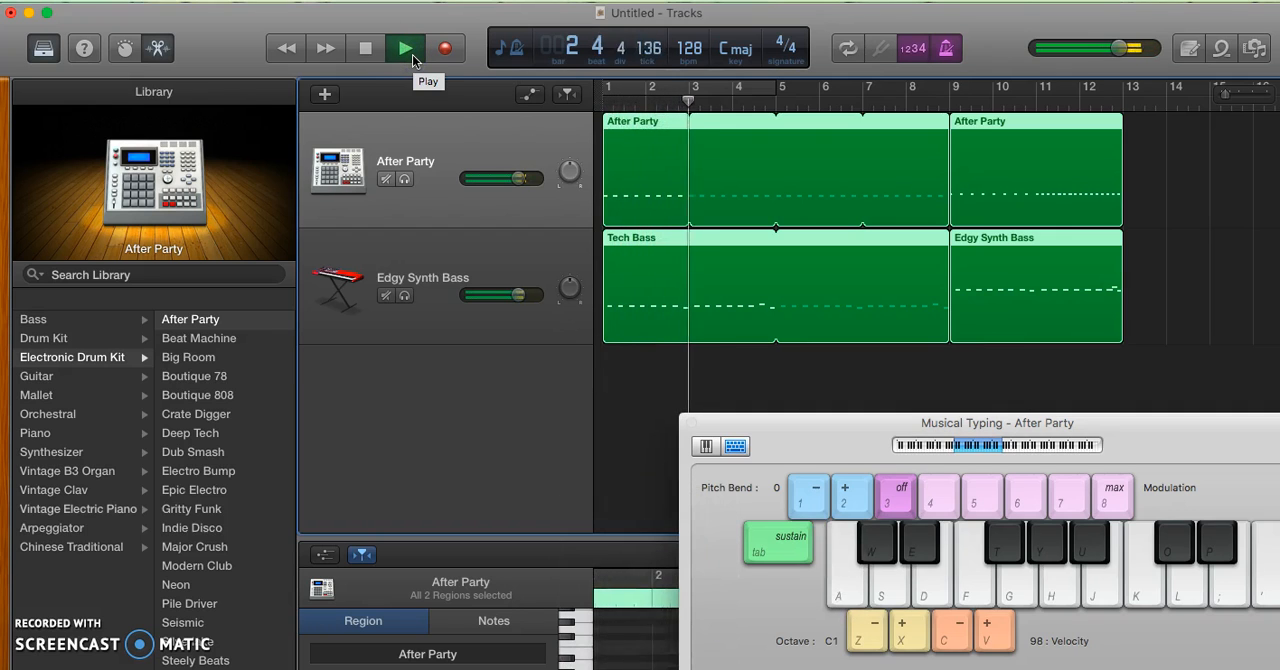
Listen to the drum and bass arrangement through to its end at bar 13, and return the playhead to bar 1
key(a)
key(a)
key(a)
key(a)
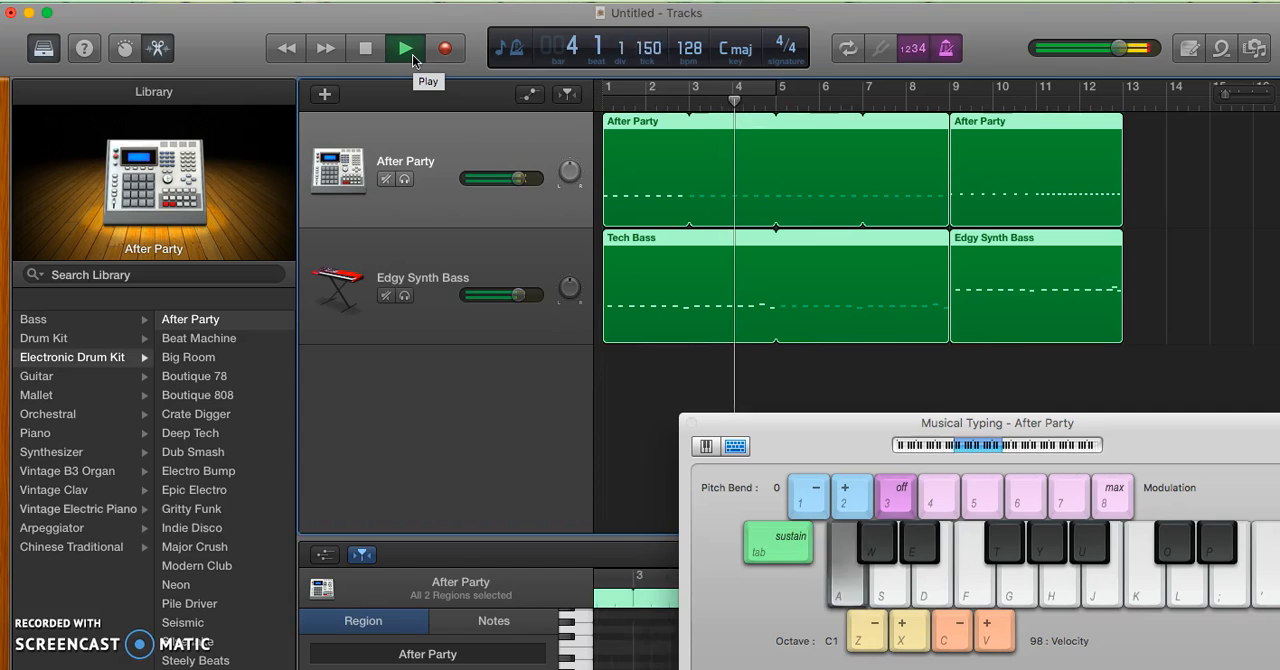
key(a)
key(a)
key(a)
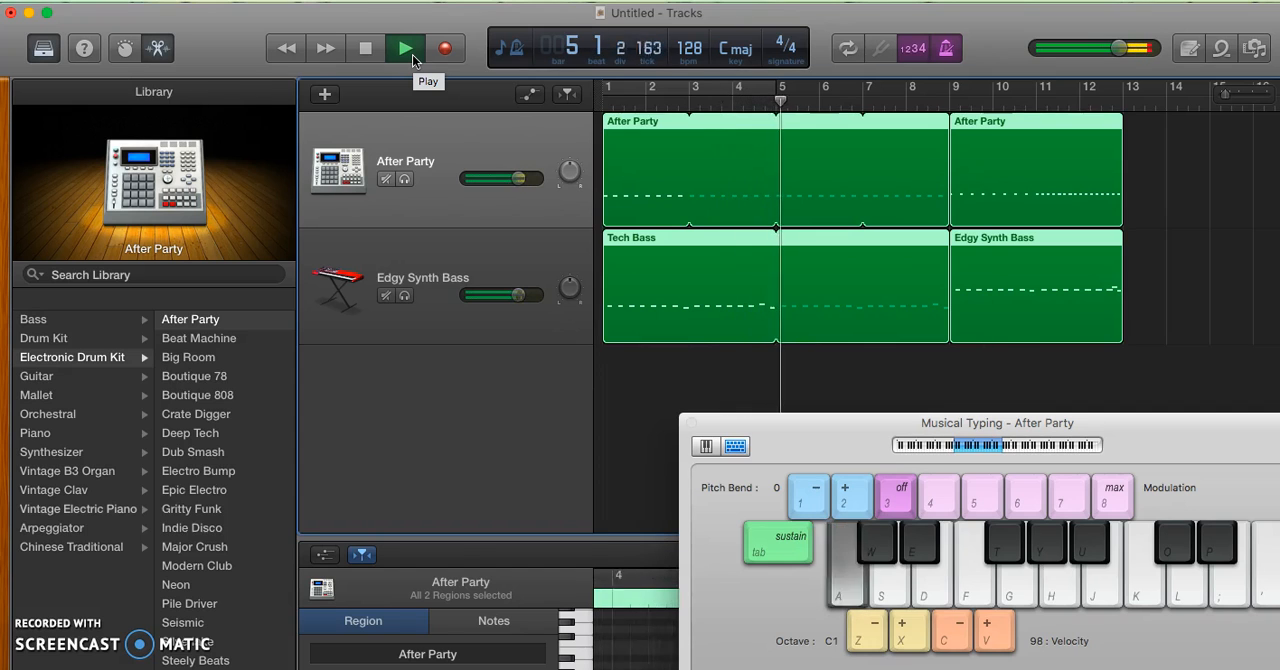
key(a)
key(a)
key(a)
key(a)
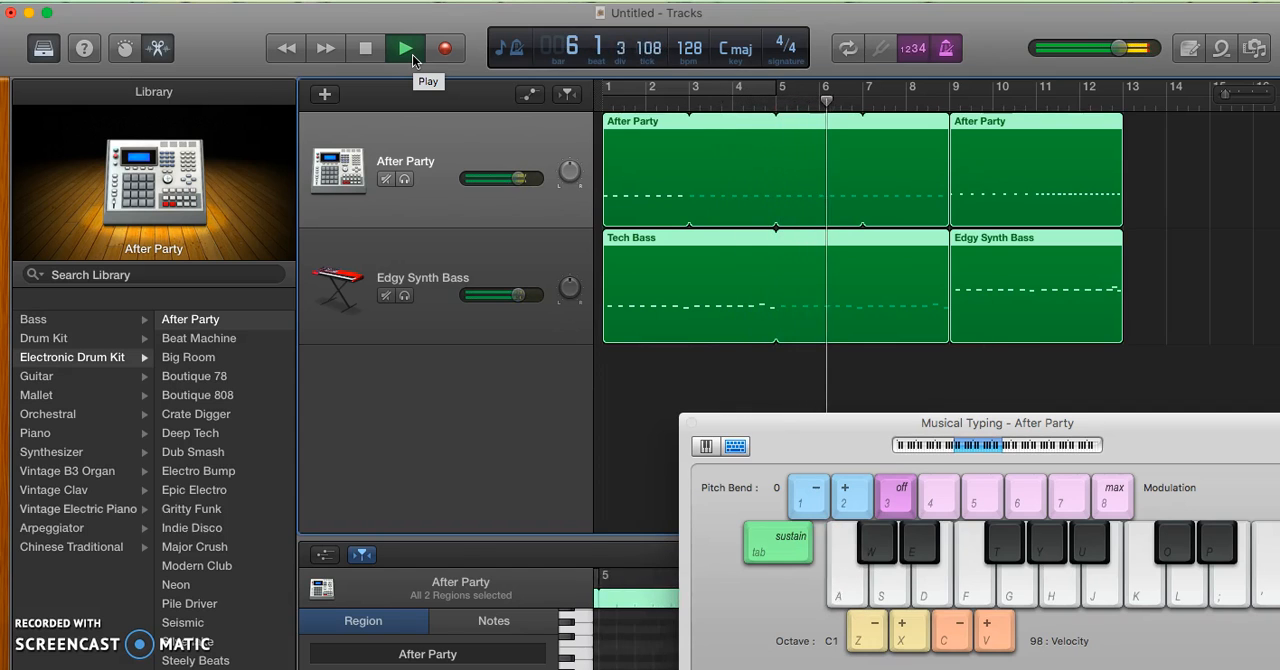
key(a)
key(a)
key(a)
key(a)
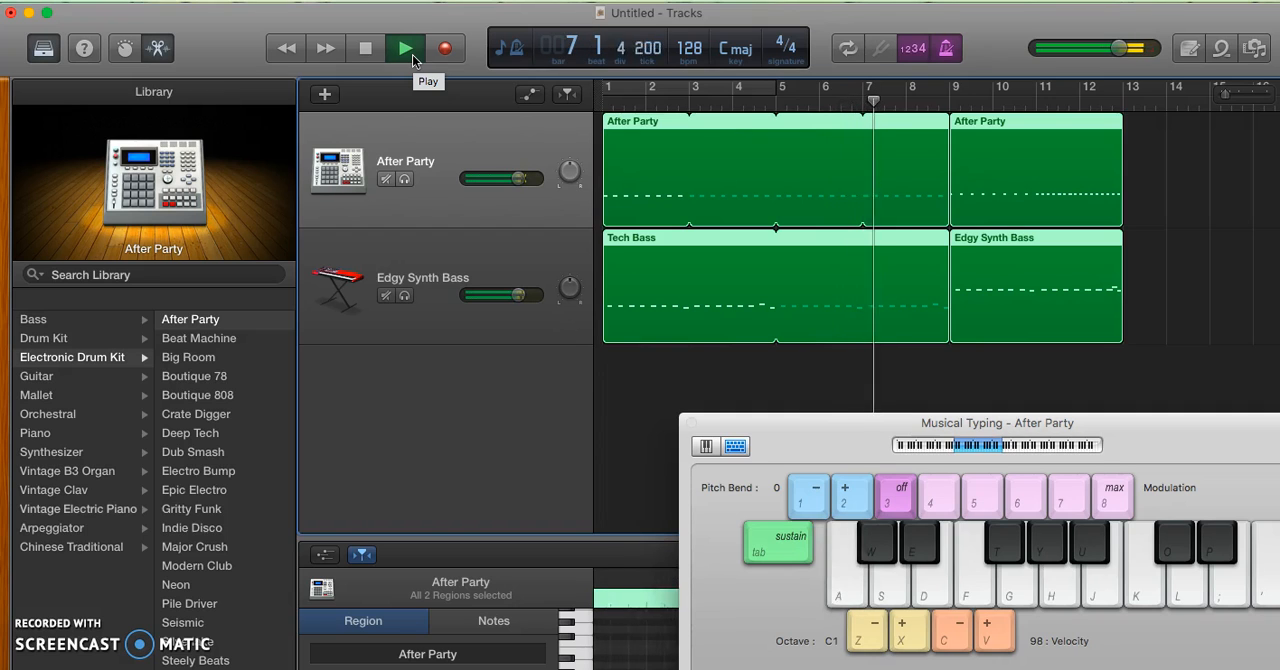
key(XF86AudioRaiseVolume)
key(a)
key(a)
key(a)
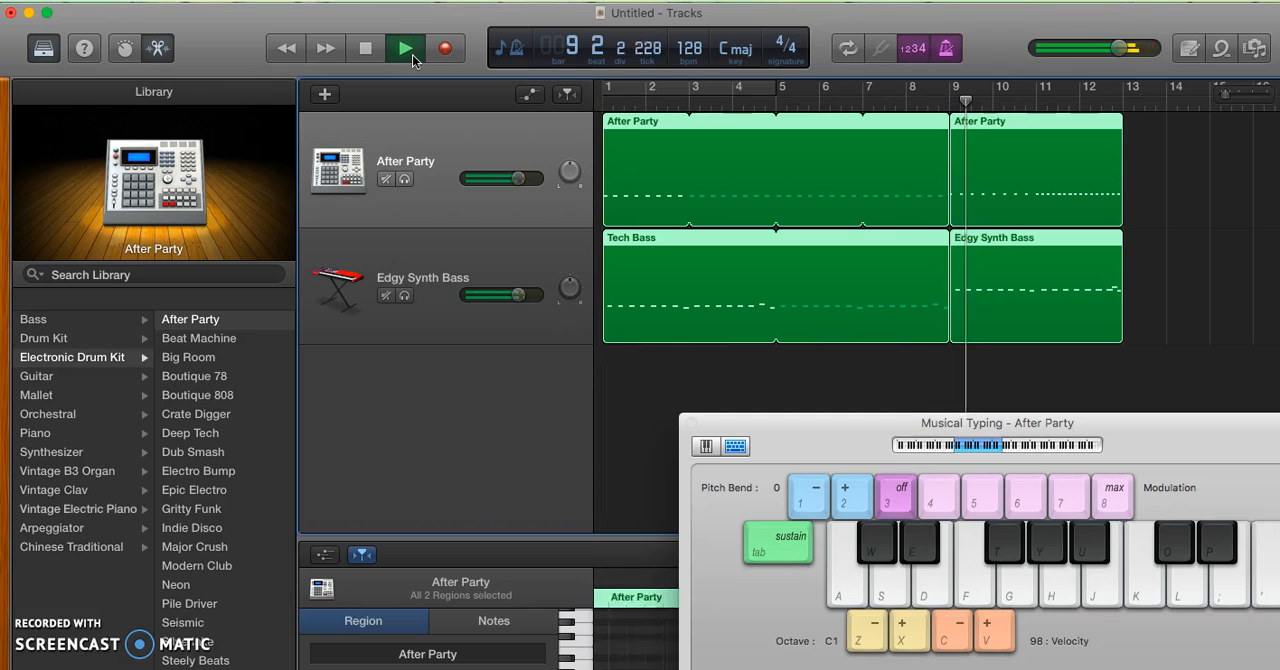
key(e)
key(e)
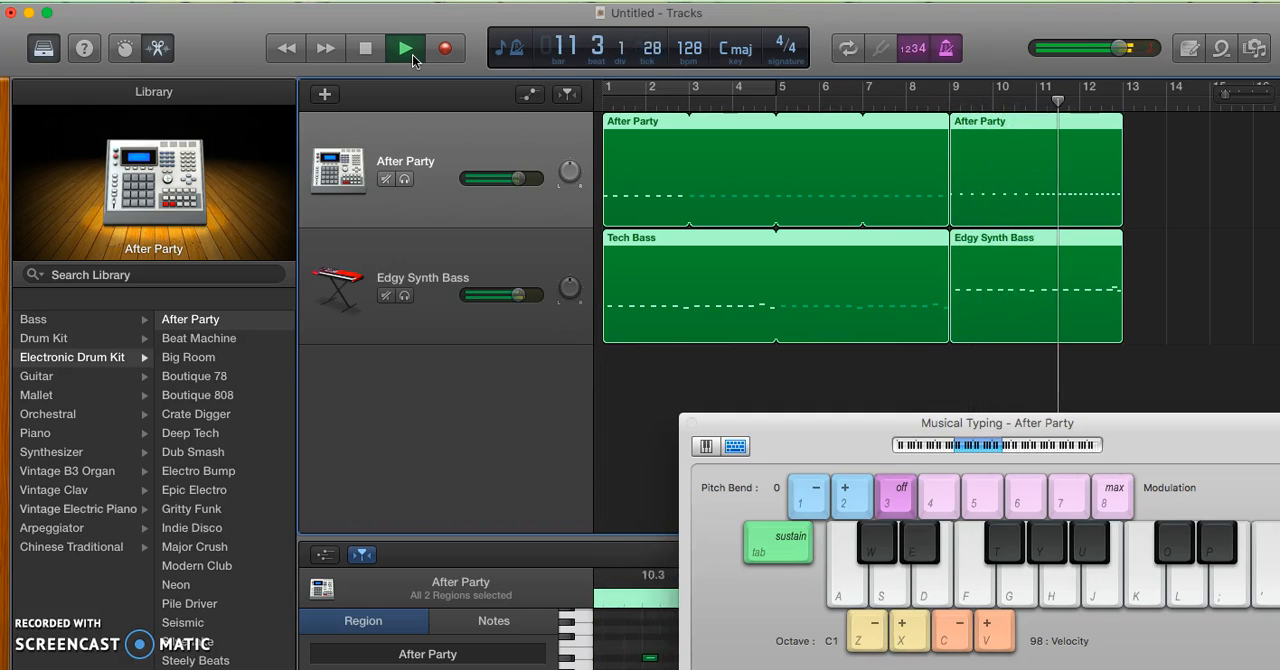
key(e)
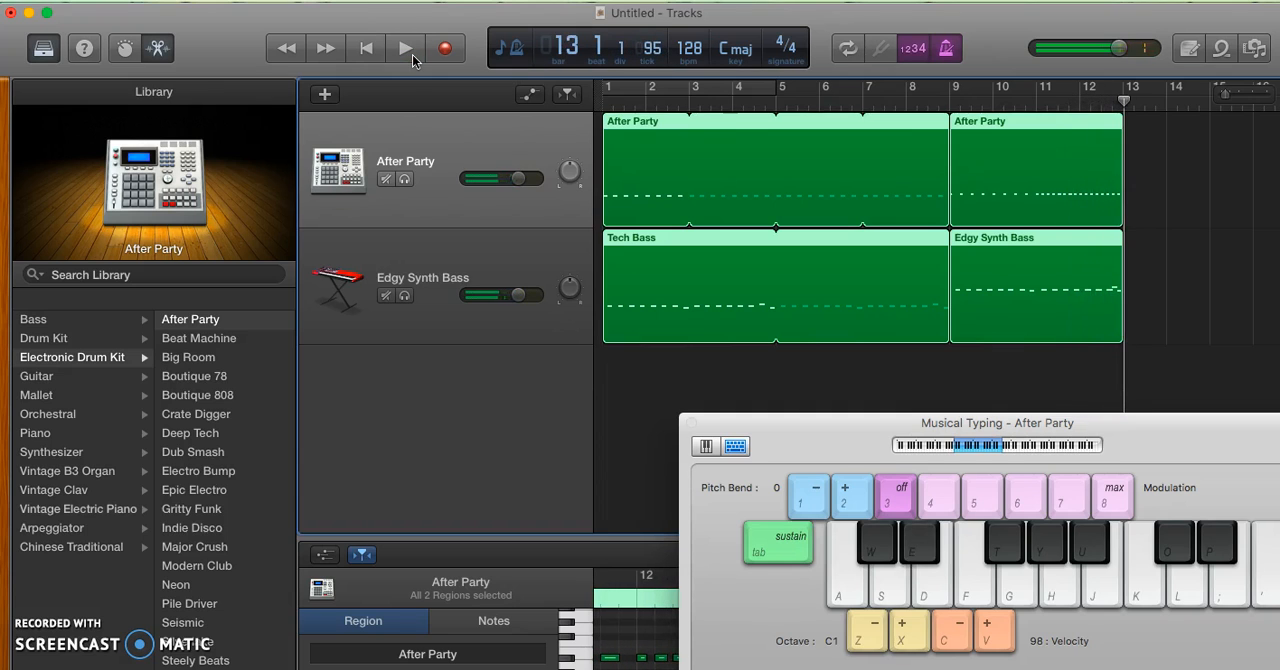
click(366, 48)
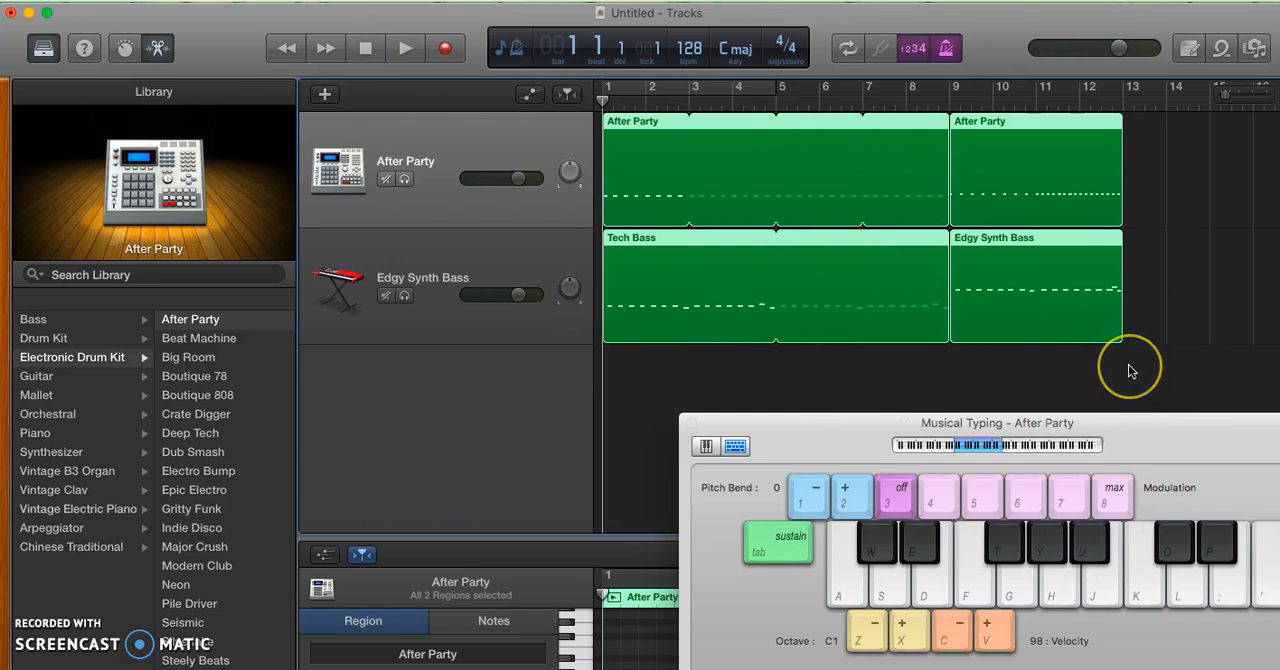
Delete all four regions from the After Party and Edgy Synth Bass tracks
drag(1130, 371, 768, 168)
key(Delete)
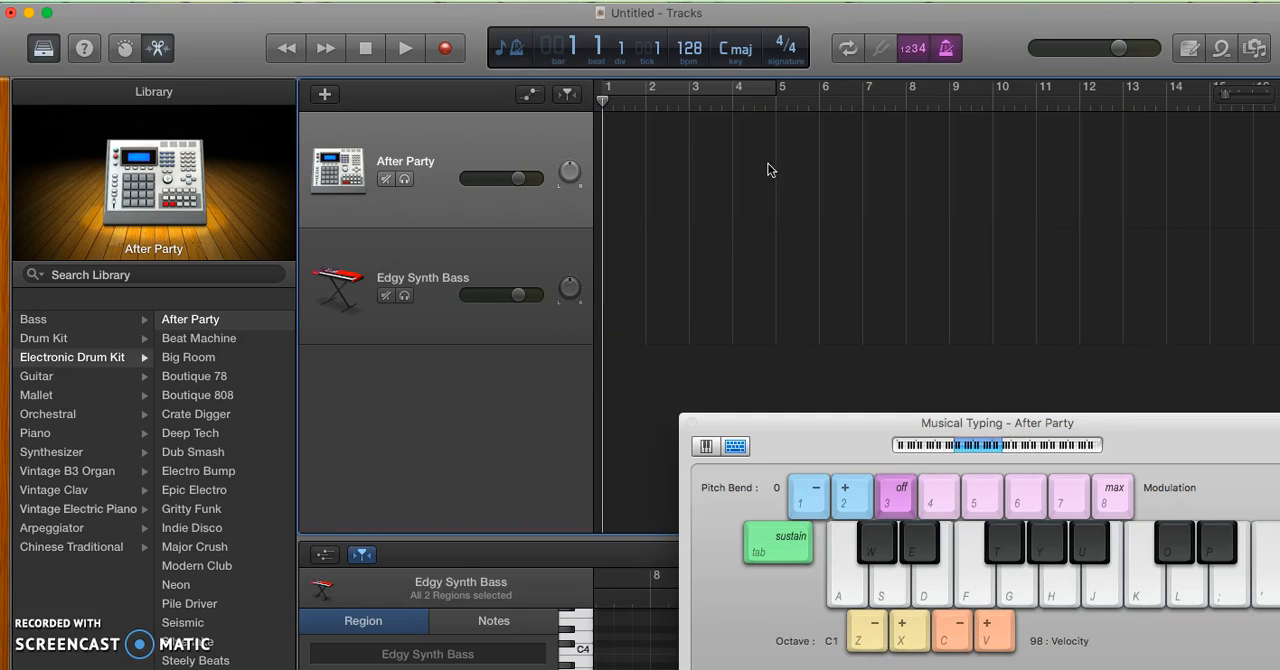
click(366, 48)
Audition the low C sound of the After Party drum track with Musical Typing
key(a)
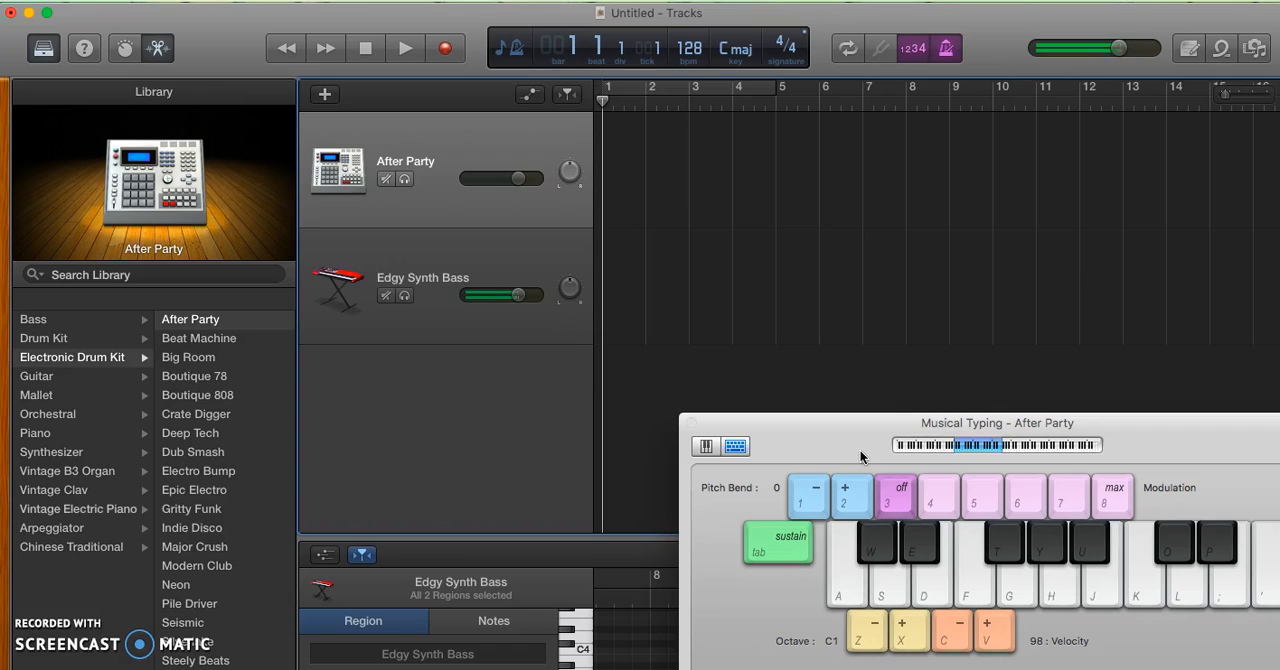
key(a)
click(436, 247)
click(429, 200)
key(a)
key(a)
key(a)
key(a)
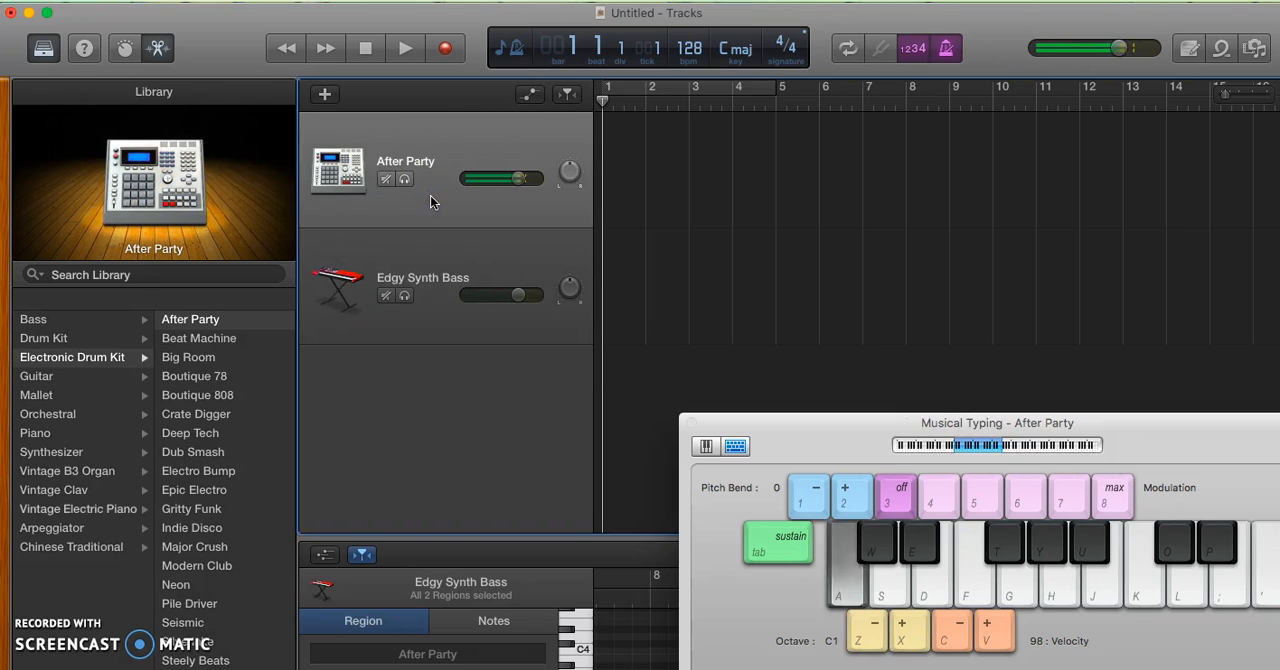
Move the Musical Typing window up so its full keyboard is in view, and try the After Party low C sound again
drag(871, 423, 799, 284)
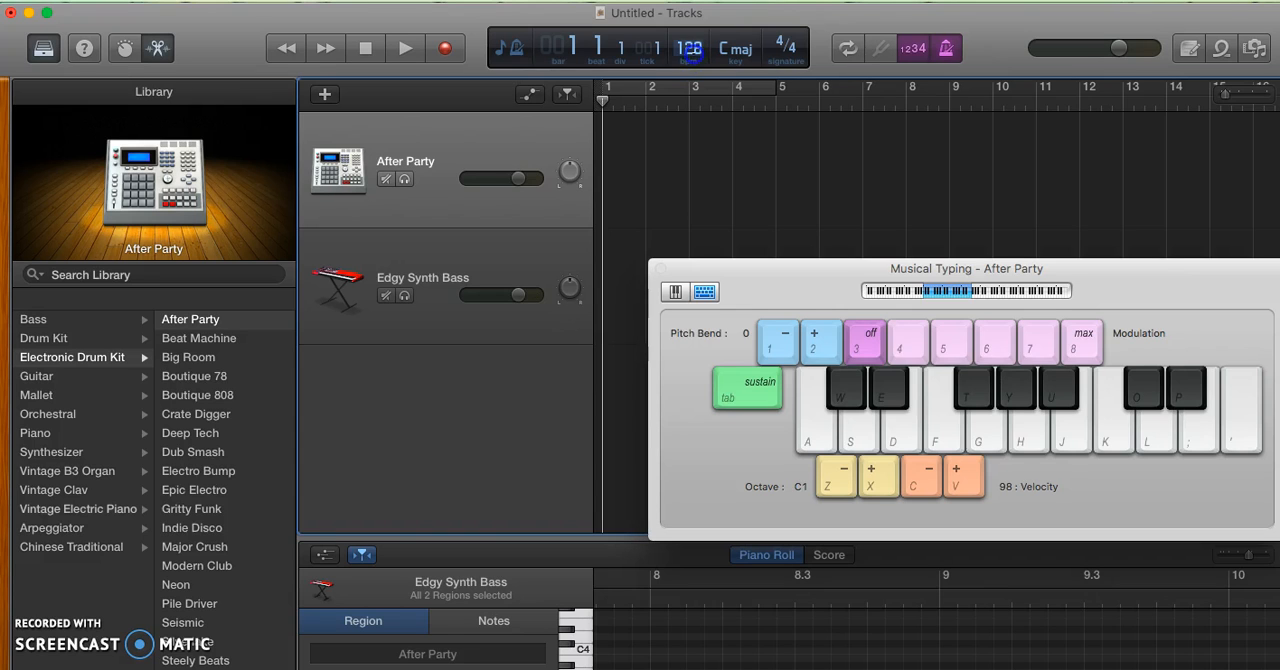
drag(825, 285, 849, 303)
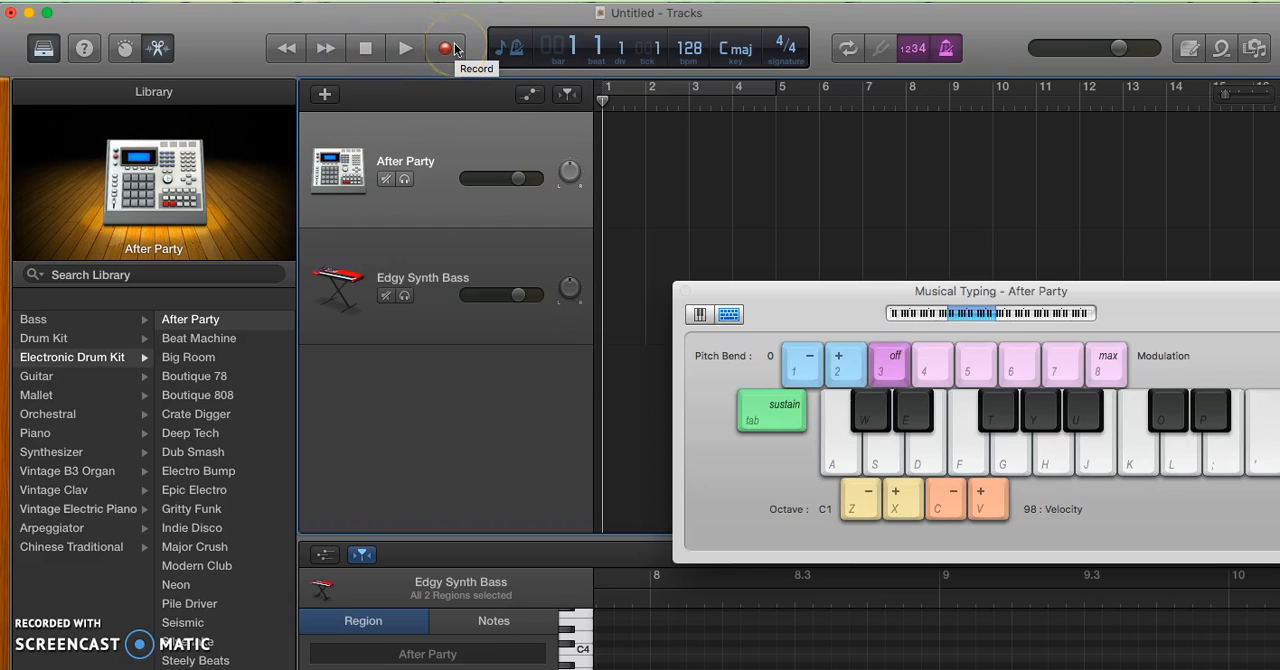
key(a)
key(a)
Record a four-bar kick pattern on the After Party track, playing low C on every beat after the count-in
click(454, 49)
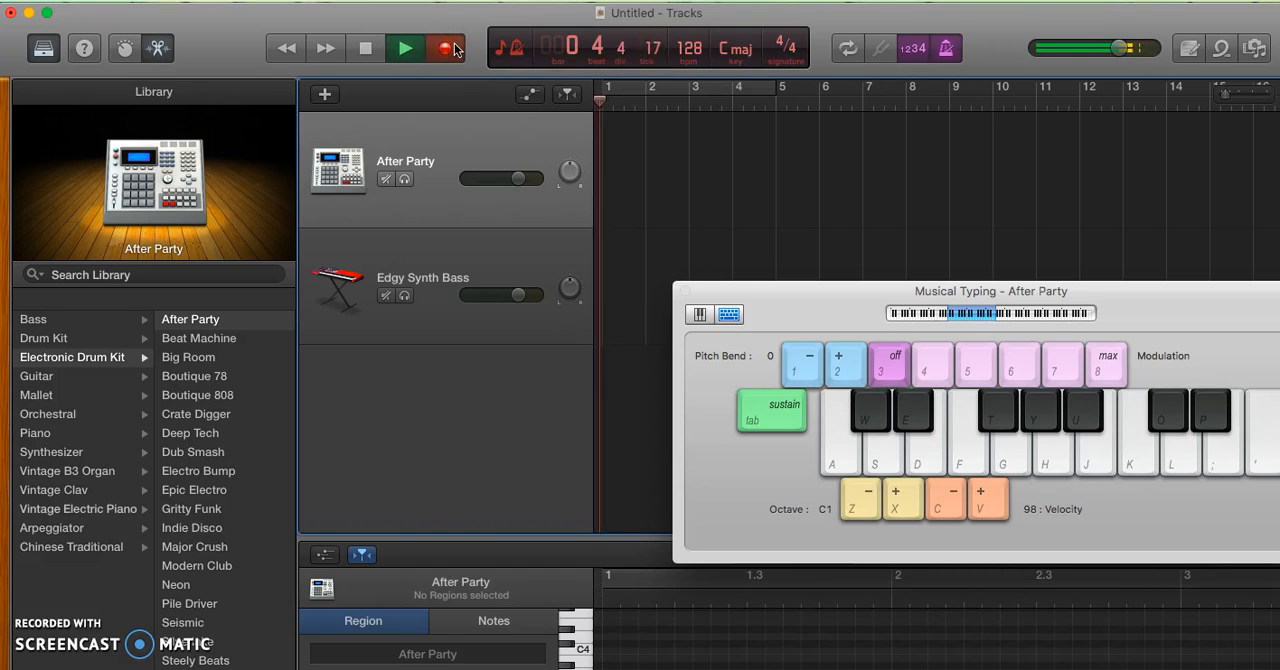
key(a)
key(a)
key(a)
key(a)
key(a)
key(a)
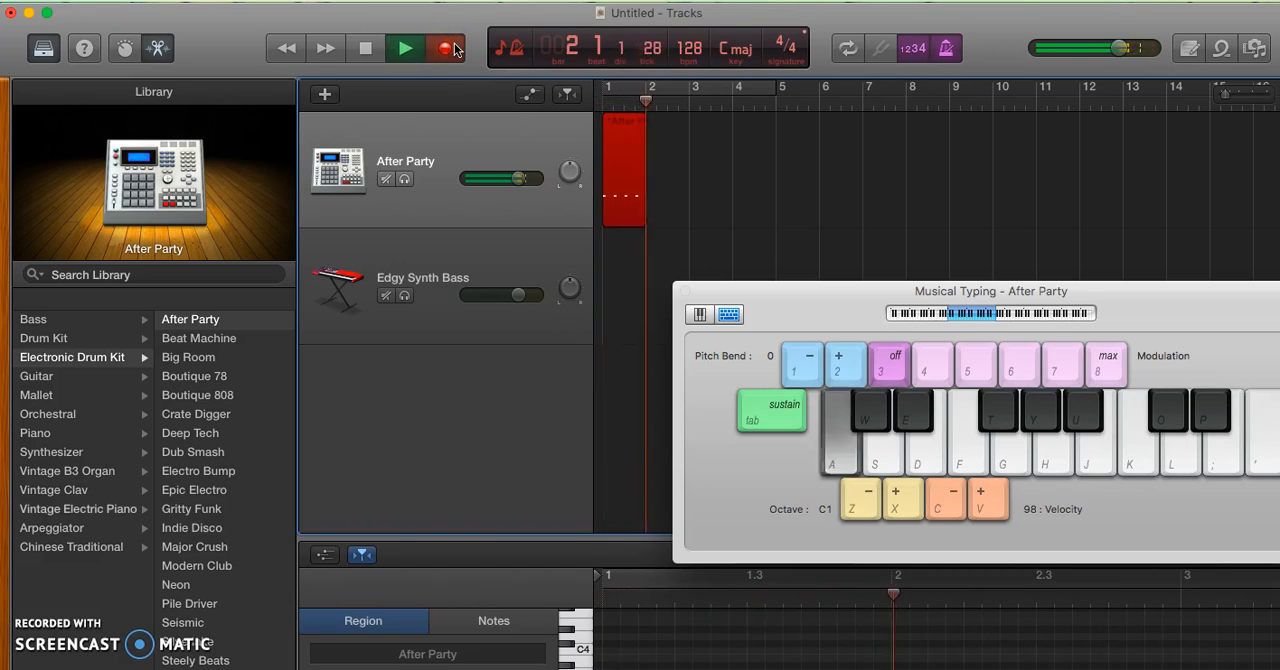
key(a)
key(a)
key(a)
key(a)
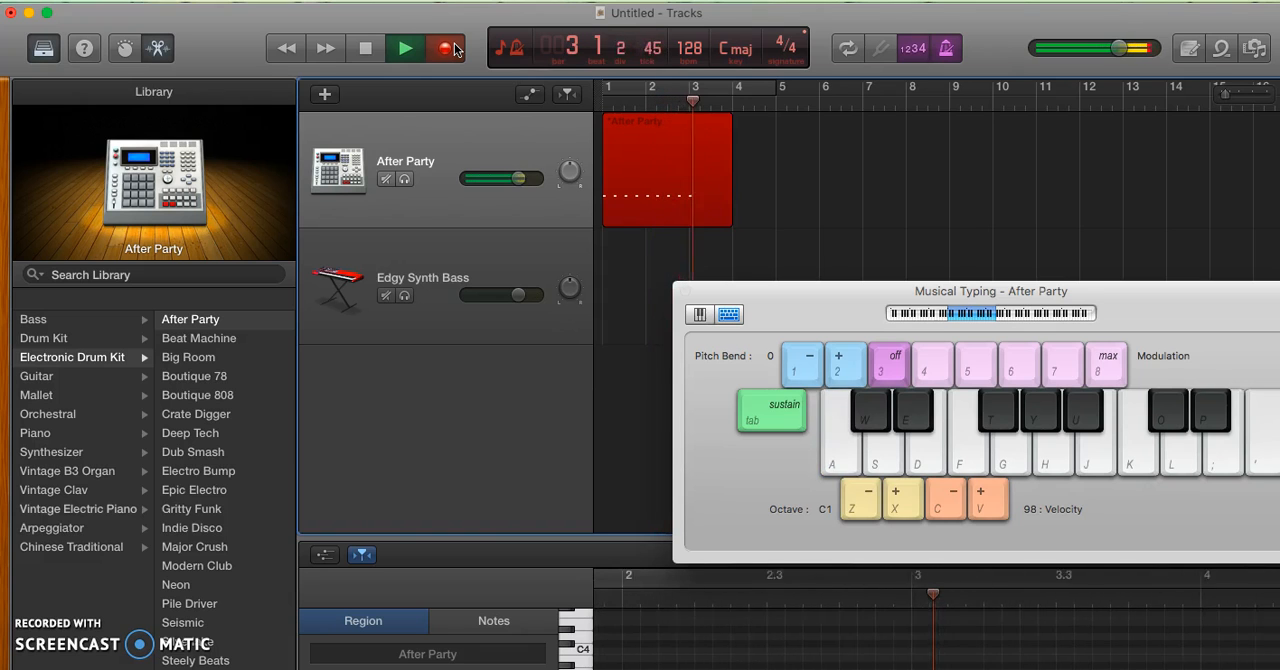
key(a)
key(a)
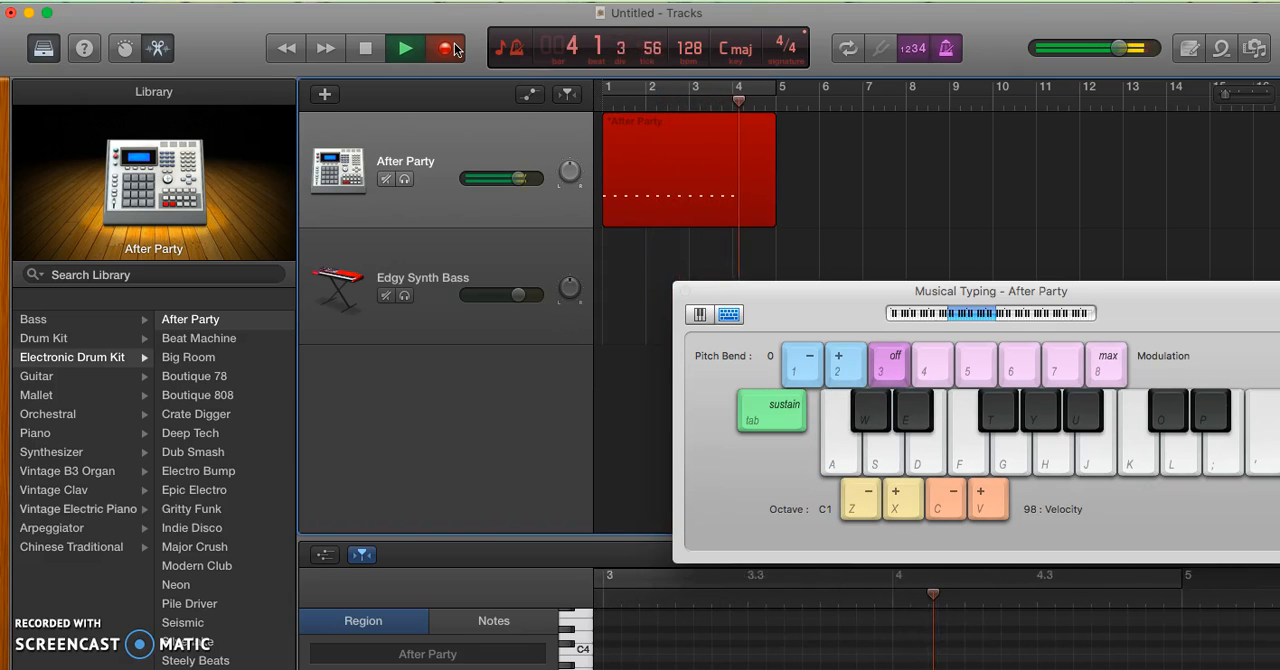
key(space)
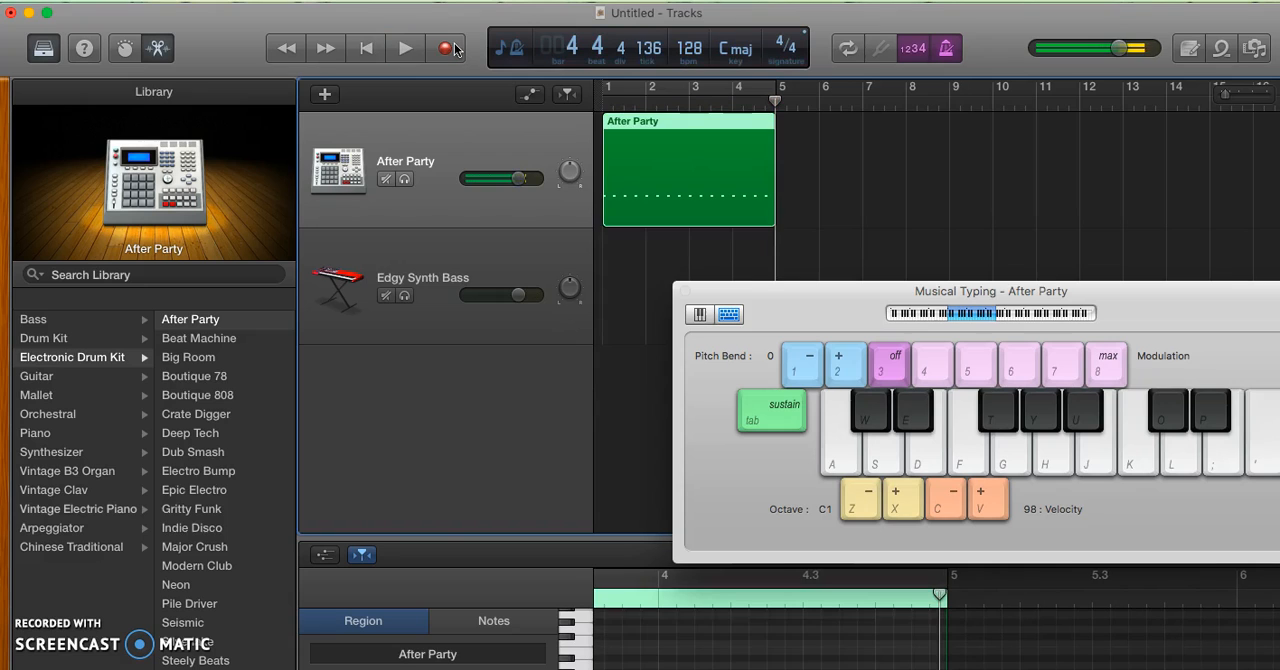
Loop the After Party region out to bar 9 and play its first two bars from the start
click(754, 178)
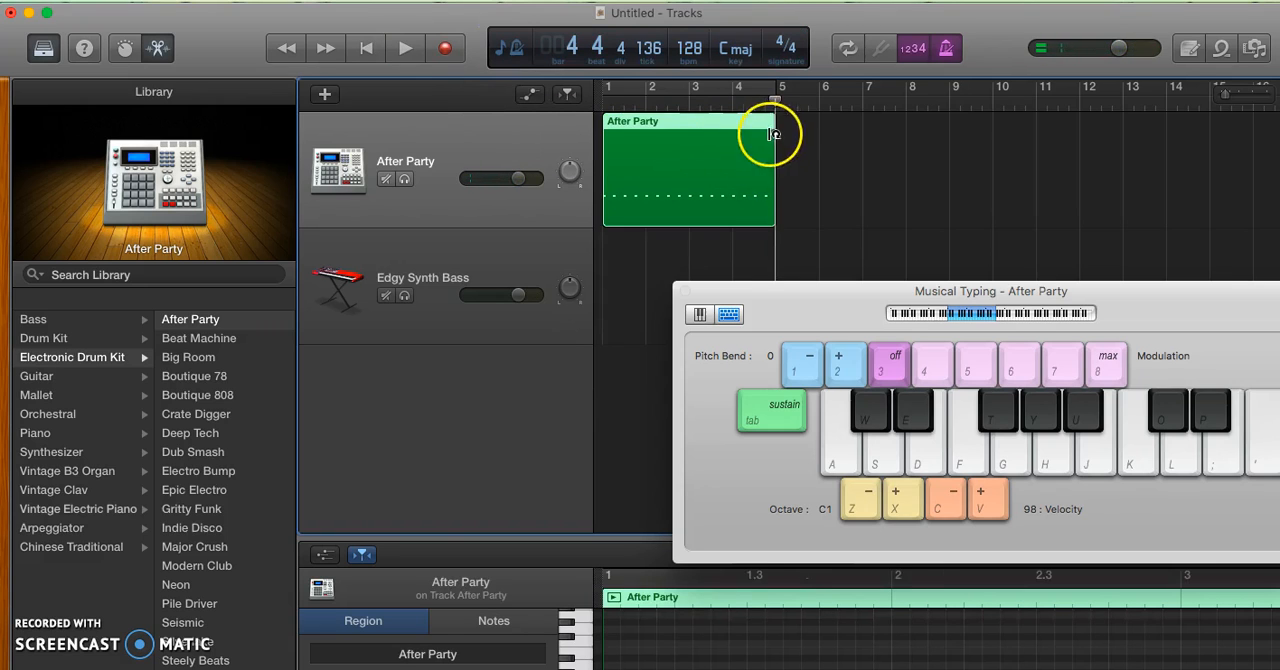
drag(775, 125, 948, 125)
click(366, 48)
key(space)
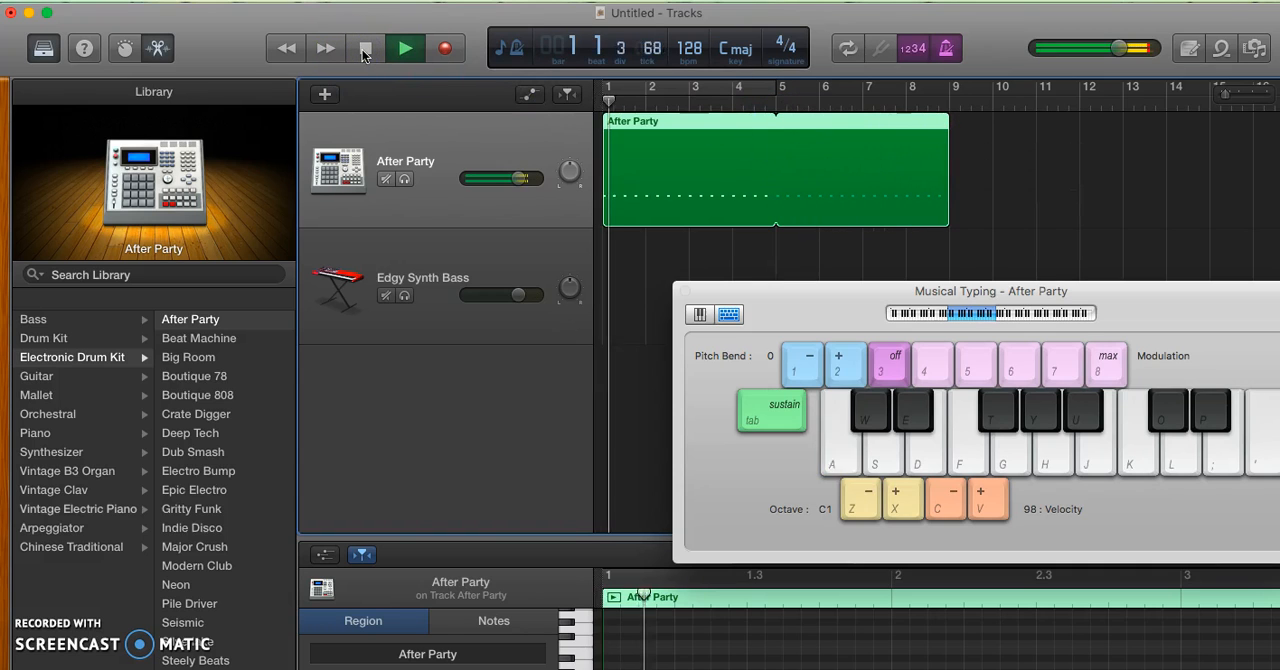
key(a)
key(a)
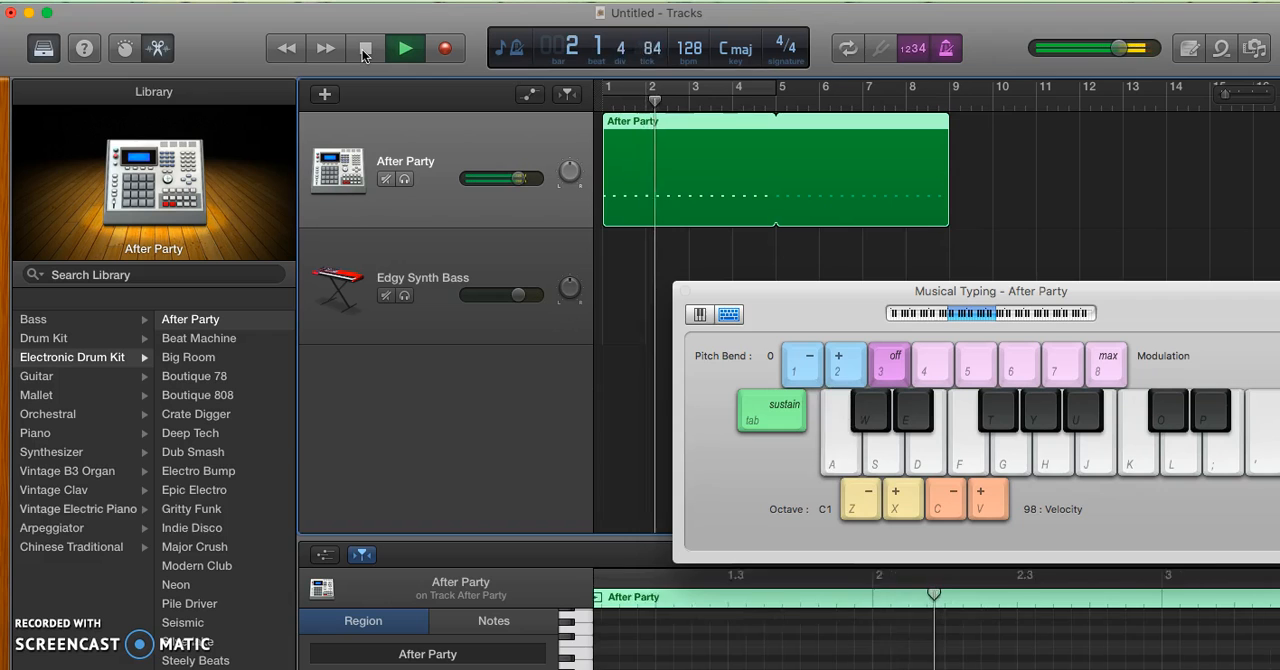
key(space)
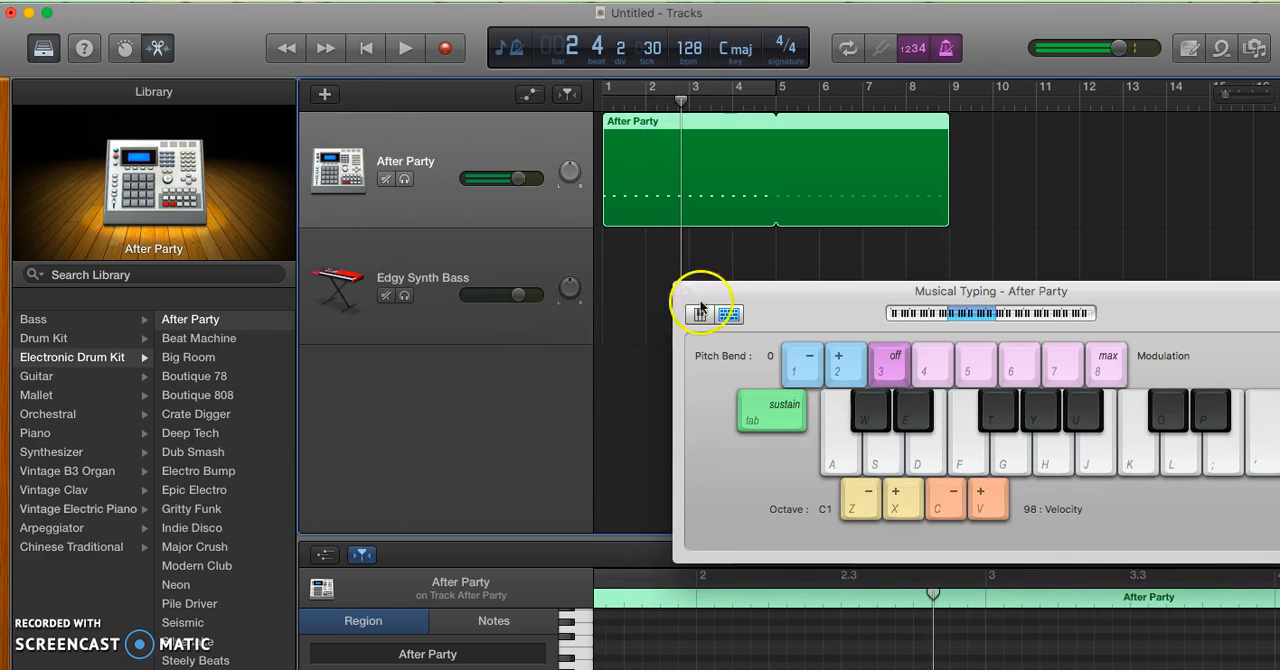
Select the Edgy Synth Bass track and return the playhead to bar 1, keeping the Musical Typing window below the drum region
drag(797, 299, 674, 280)
click(526, 260)
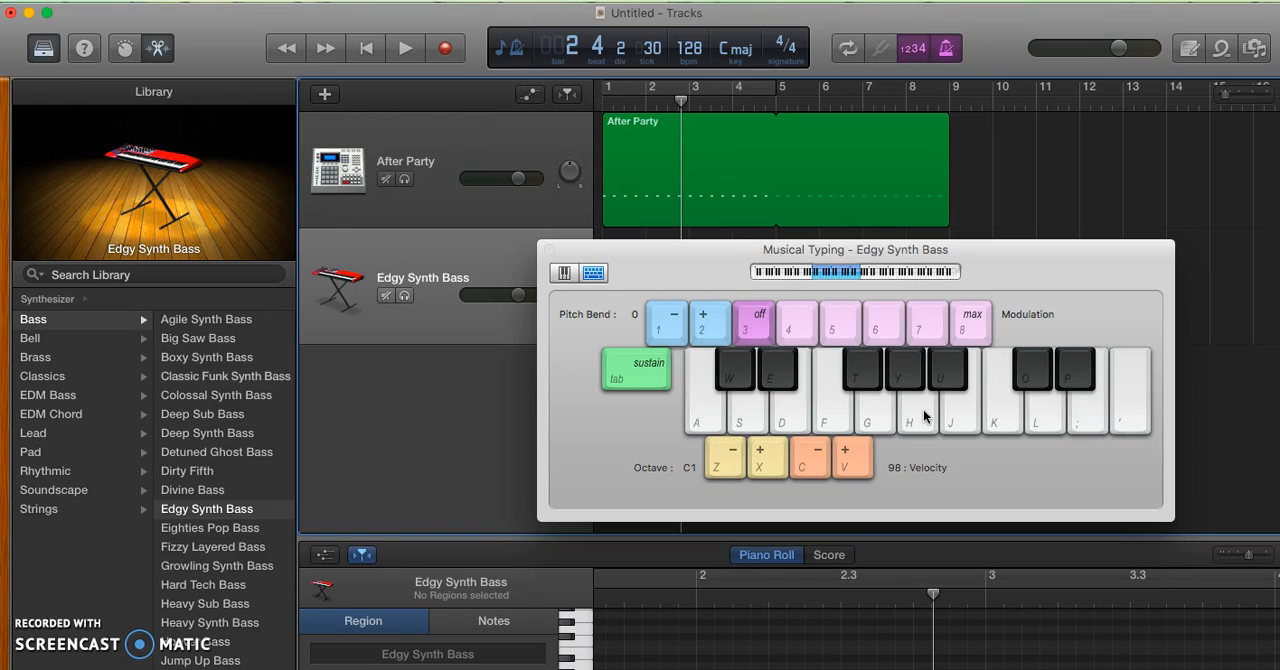
drag(1065, 280, 1008, 455)
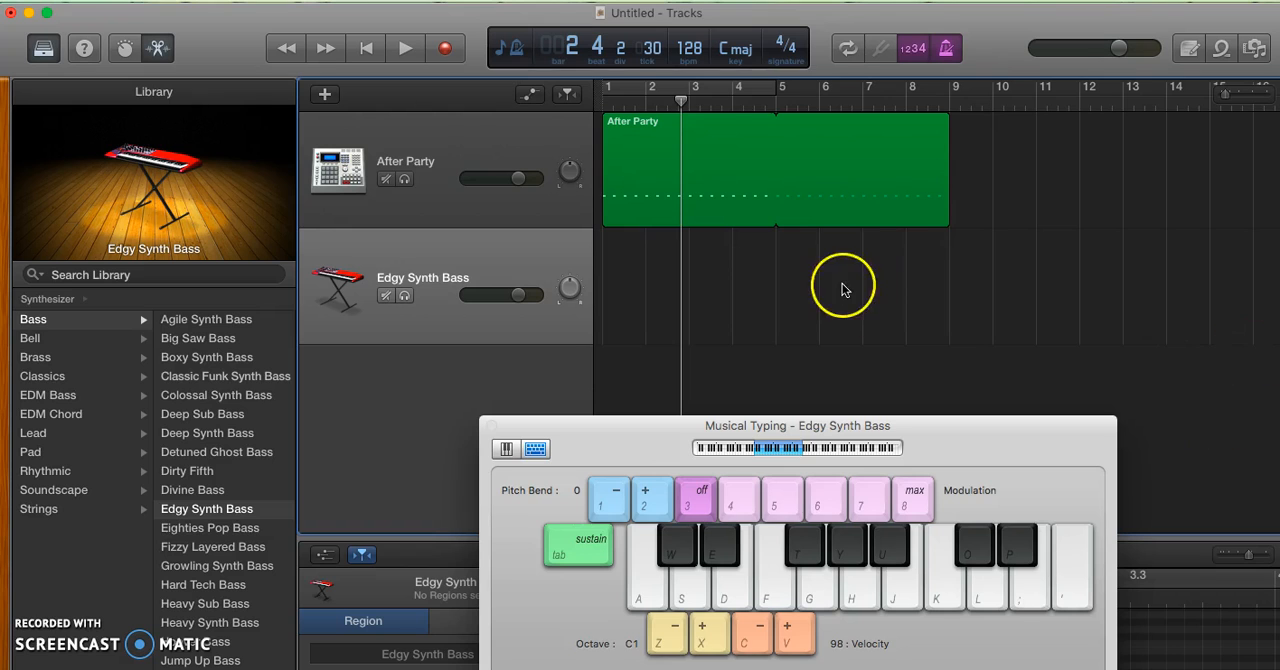
click(367, 50)
drag(632, 445, 746, 353)
click(980, 507)
Record an eight-bar bass line on the Edgy Synth Bass track from repeated A notes with brief changes to G and upper C
click(445, 48)
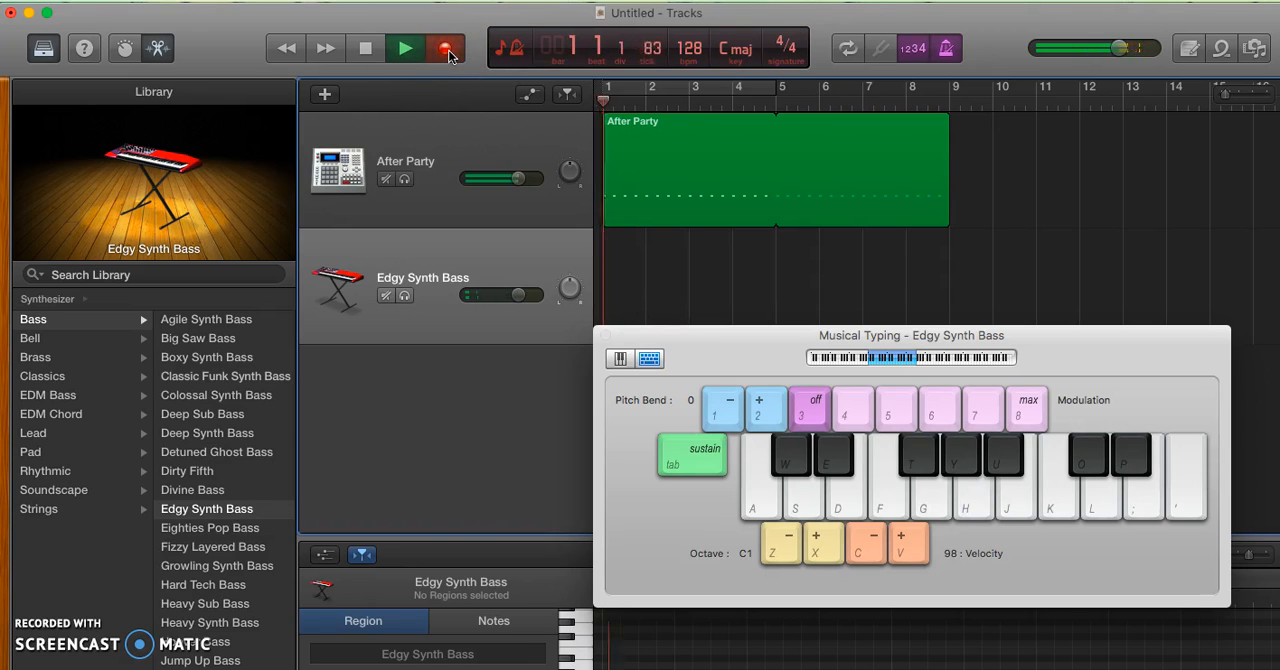
key(h)
key(h)
key(h)
key(h)
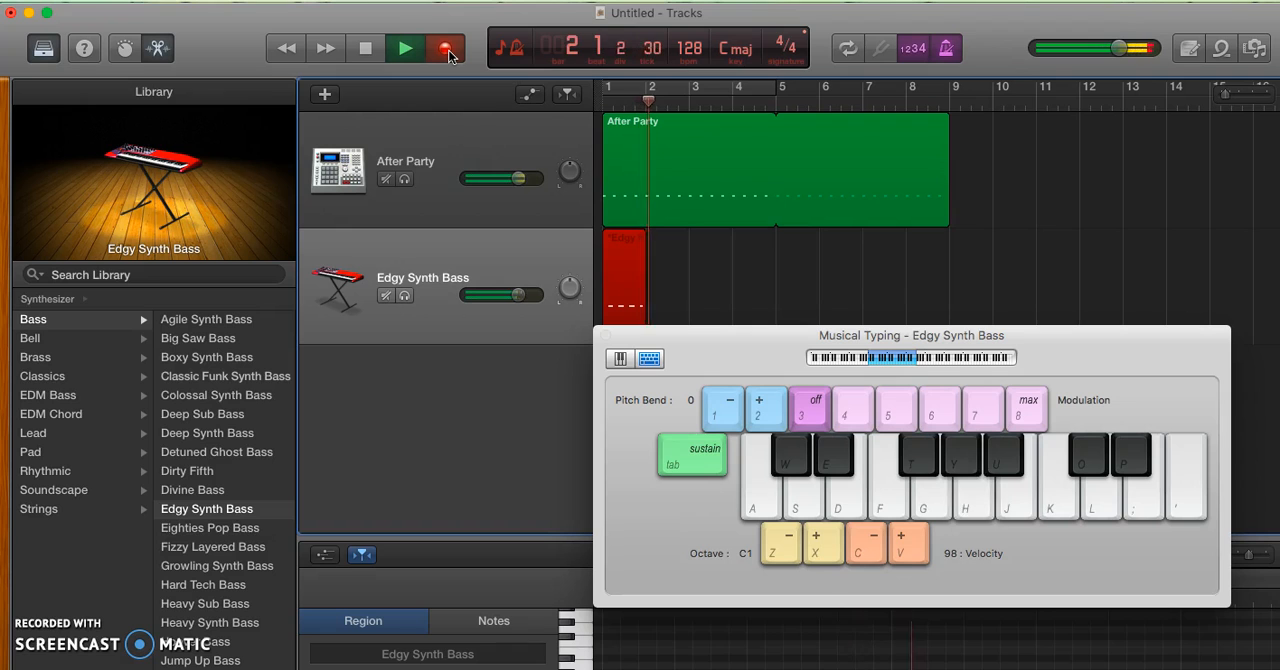
key(h)
key(g)
key(h)
key(h)
key(h)
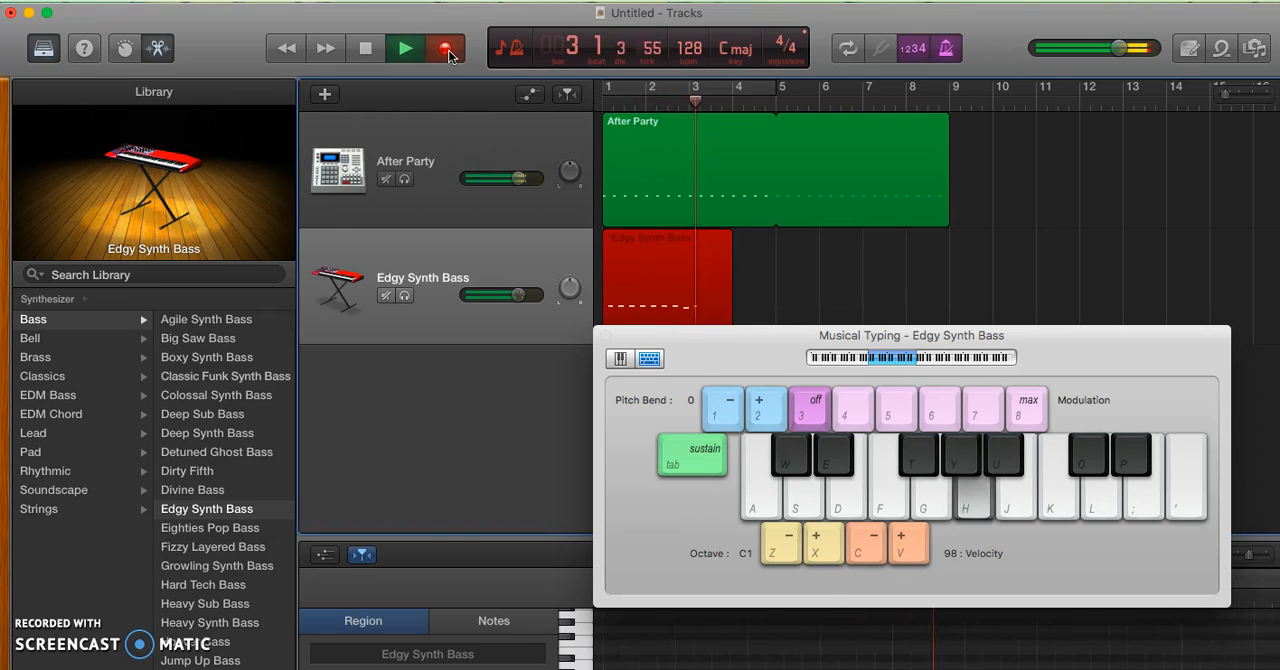
key(h)
key(h)
key(h)
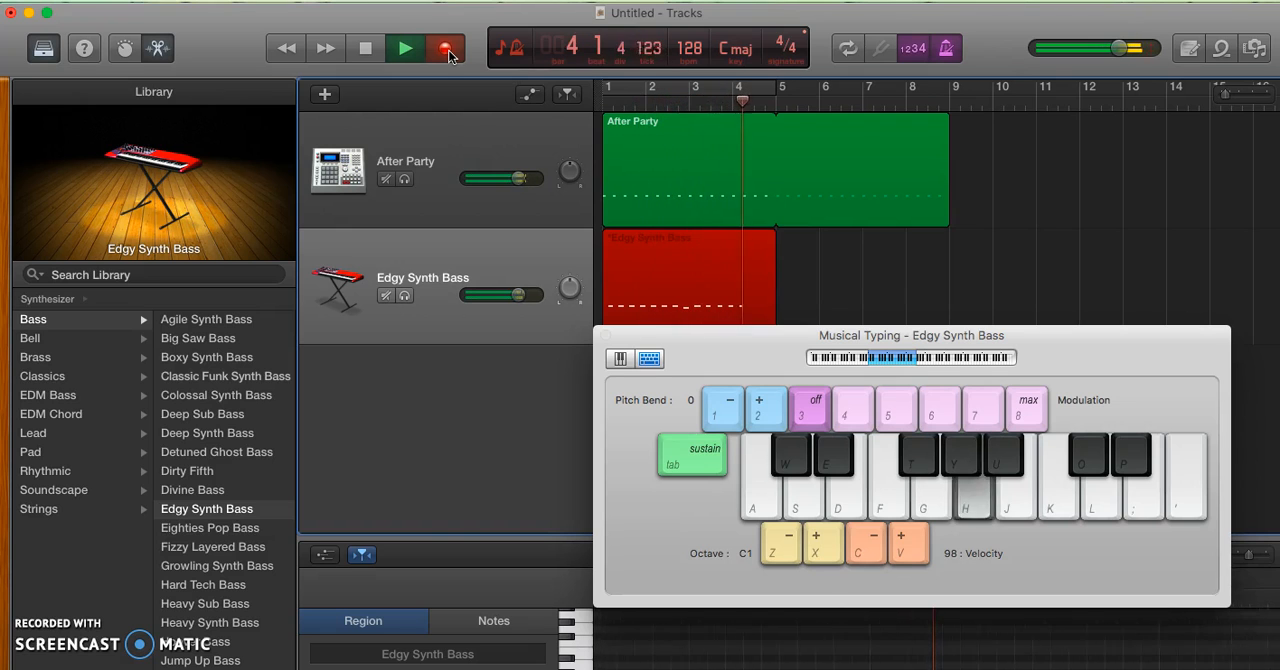
key(k)
key(h)
key(h)
key(h)
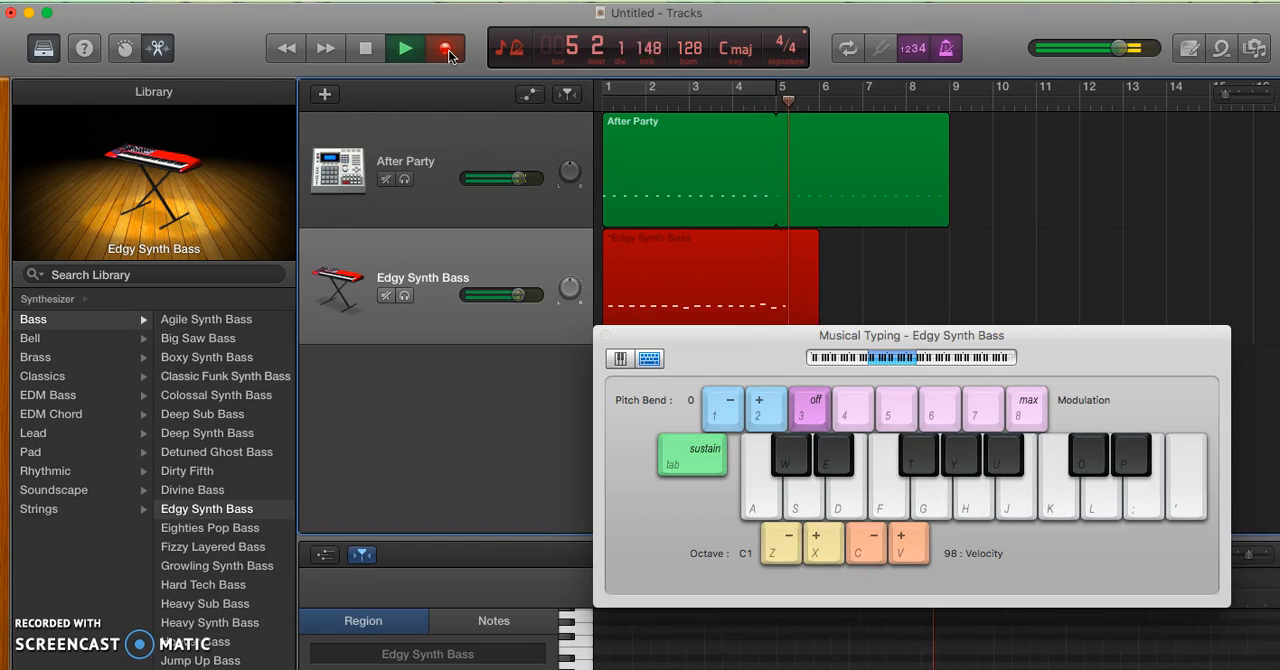
key(h)
key(h)
key(h)
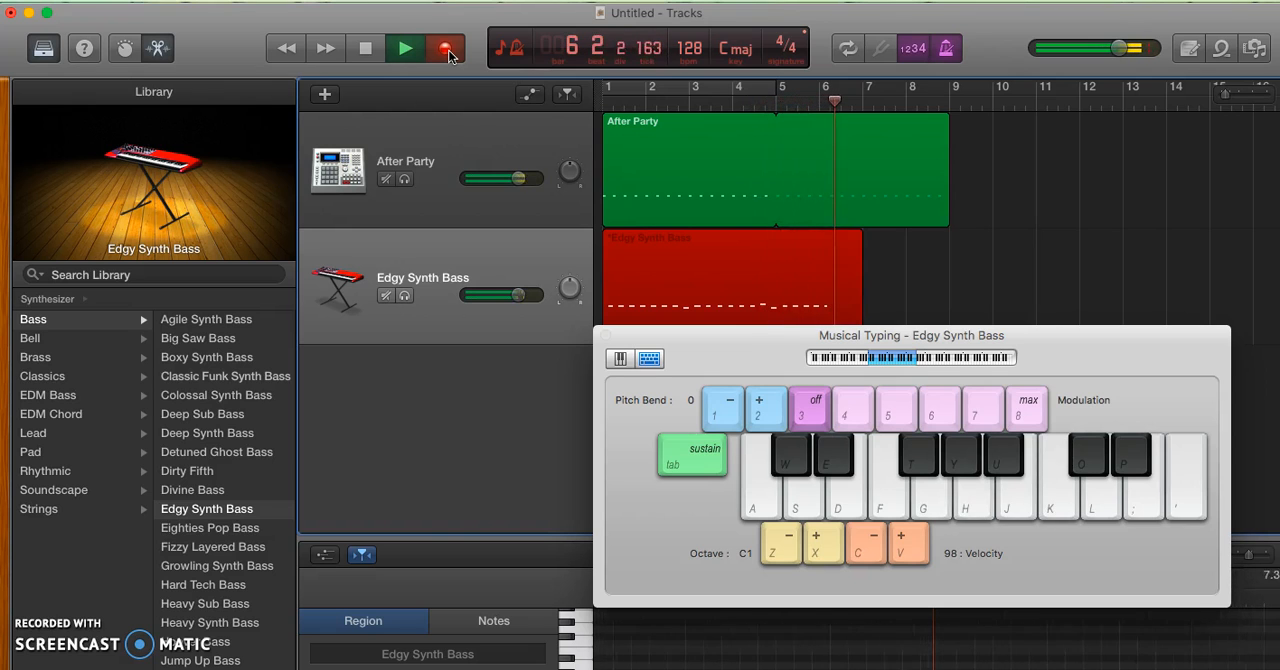
key(g)
key(h)
key(h)
key(h)
key(h)
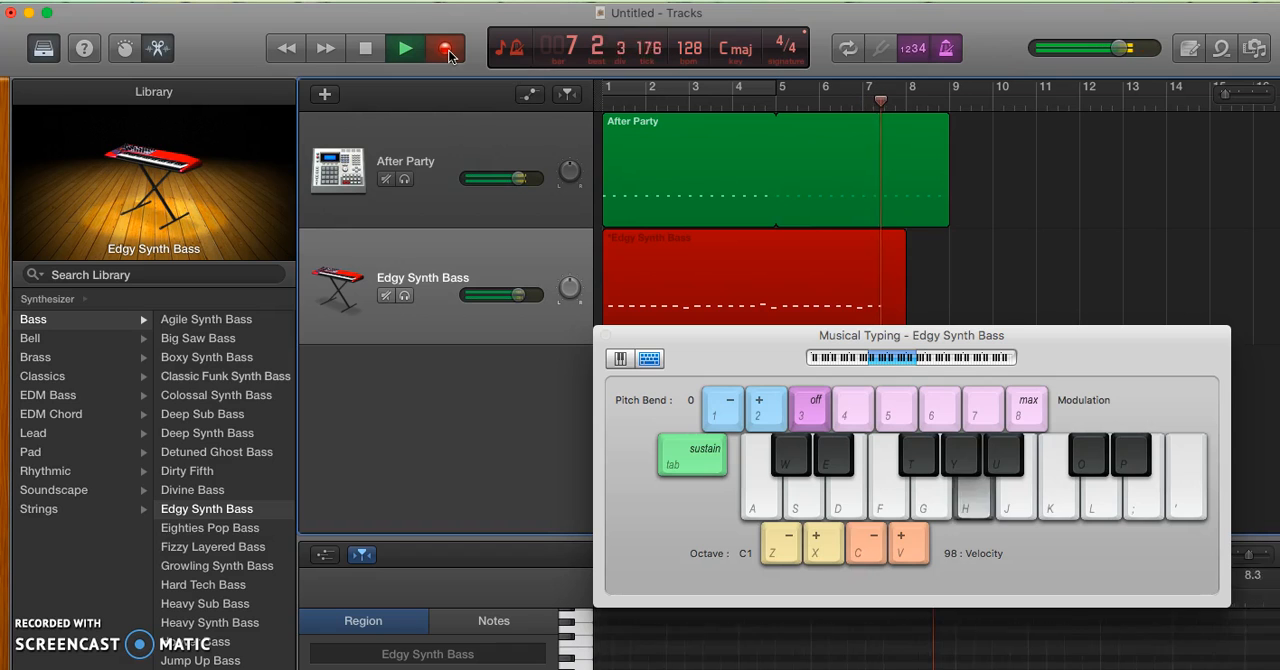
key(h)
key(h)
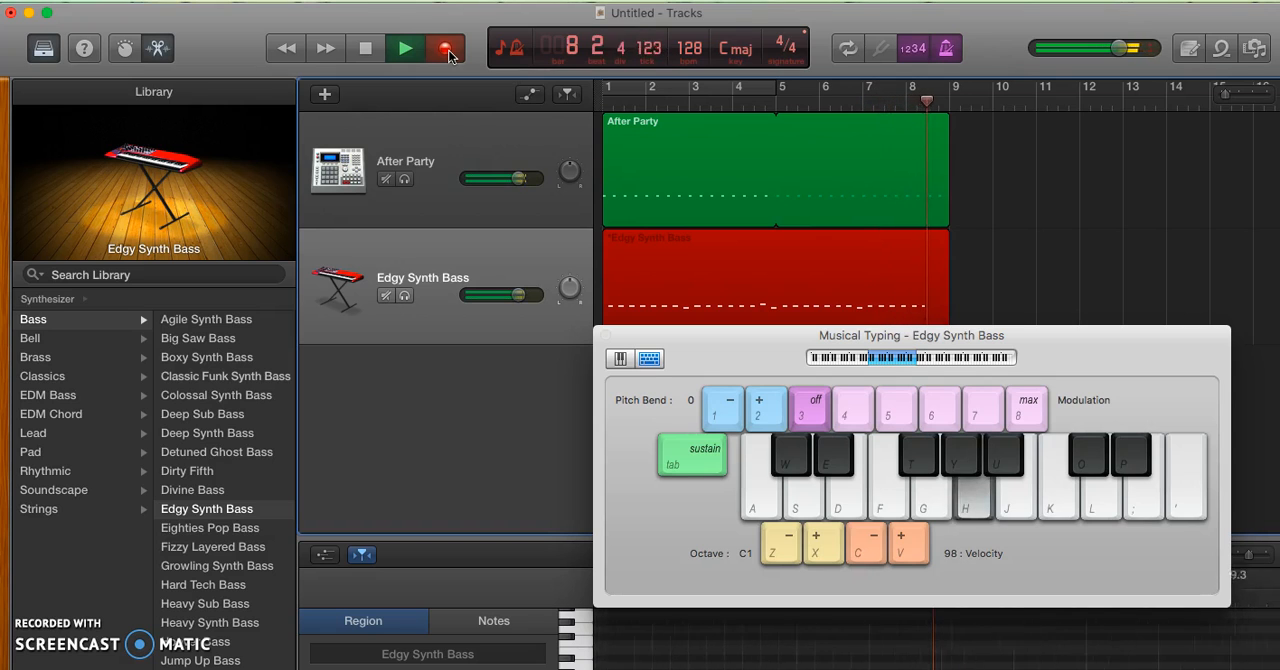
key(k)
key(g)
click(446, 49)
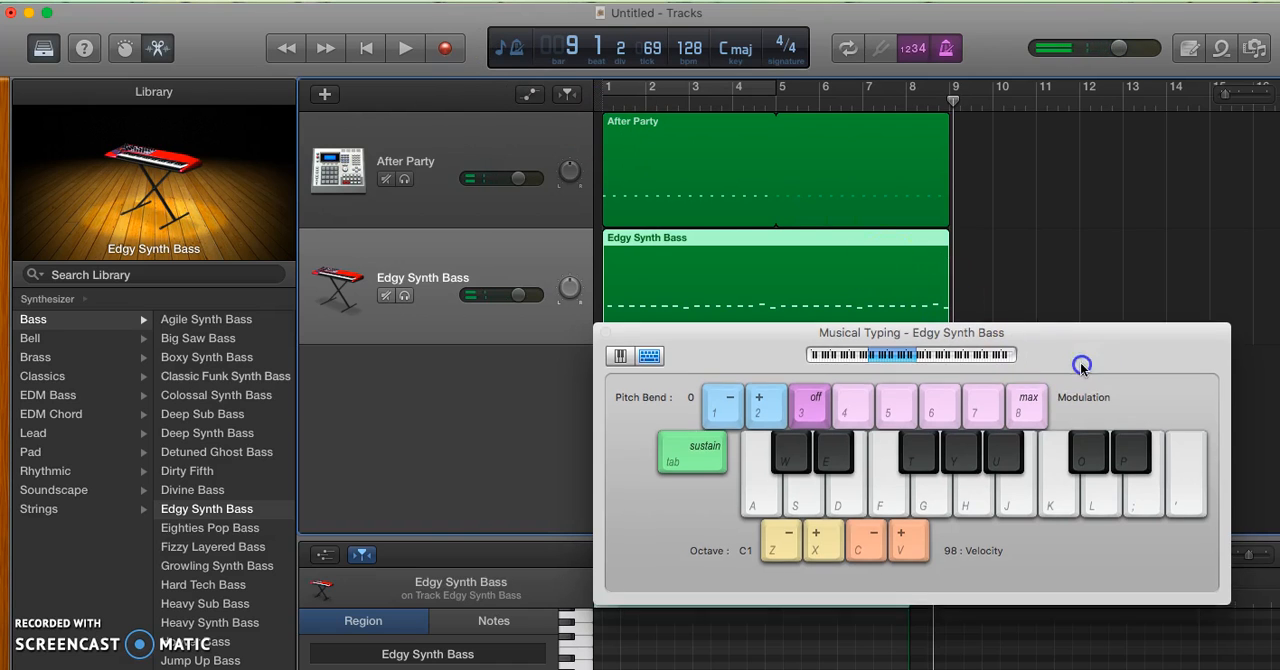
Move the Musical Typing window down clear of the tracks and return the playhead to bar 1
drag(1080, 357, 1067, 526)
click(365, 45)
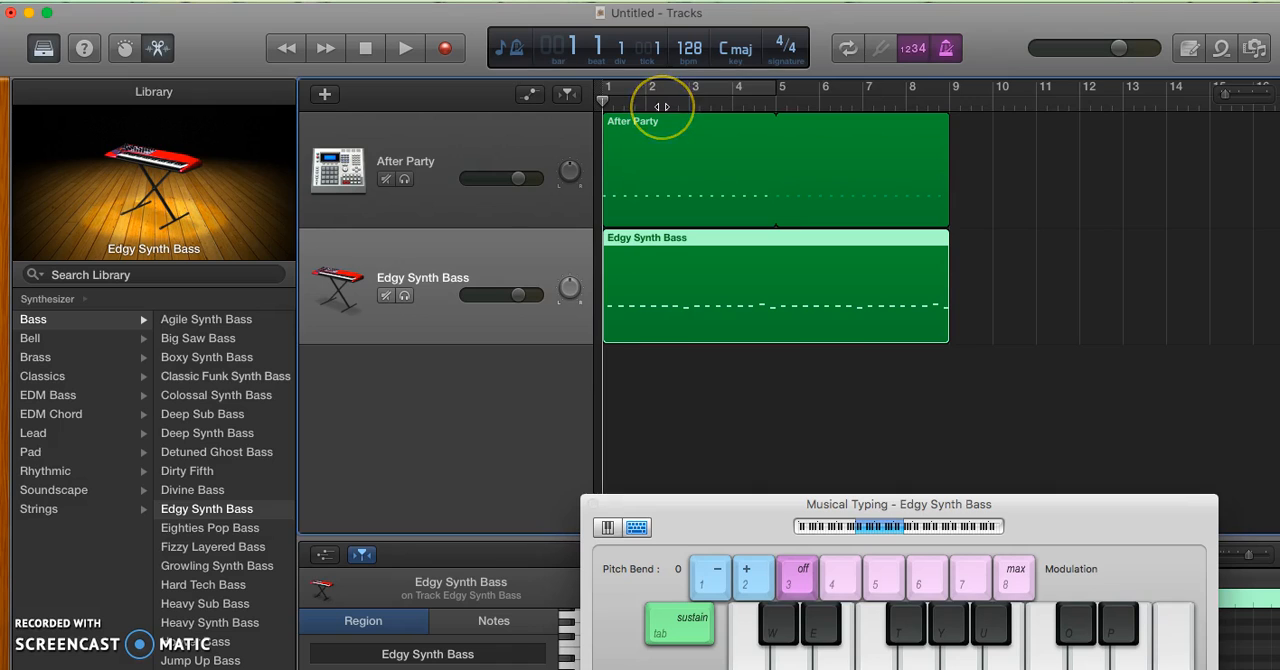
Play both tracks together from bar 1 through bar 8, stop at bar 9, and reposition the Musical Typing window
key(super+Right)
key(super+Right)
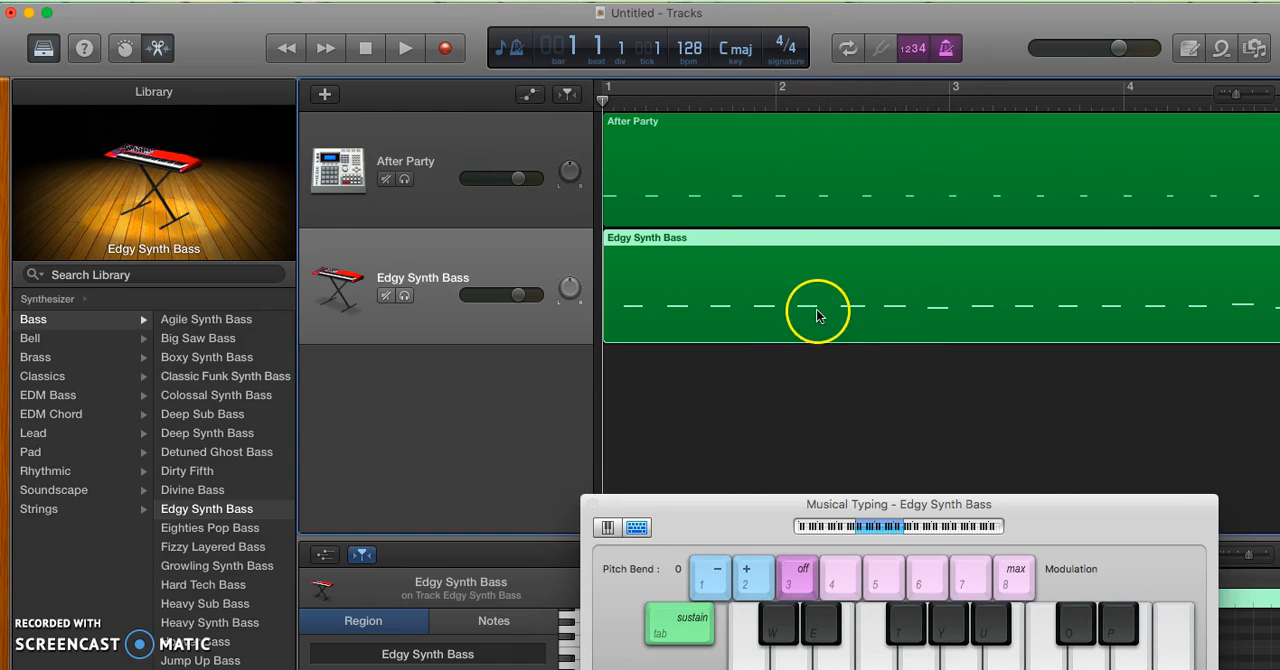
click(363, 50)
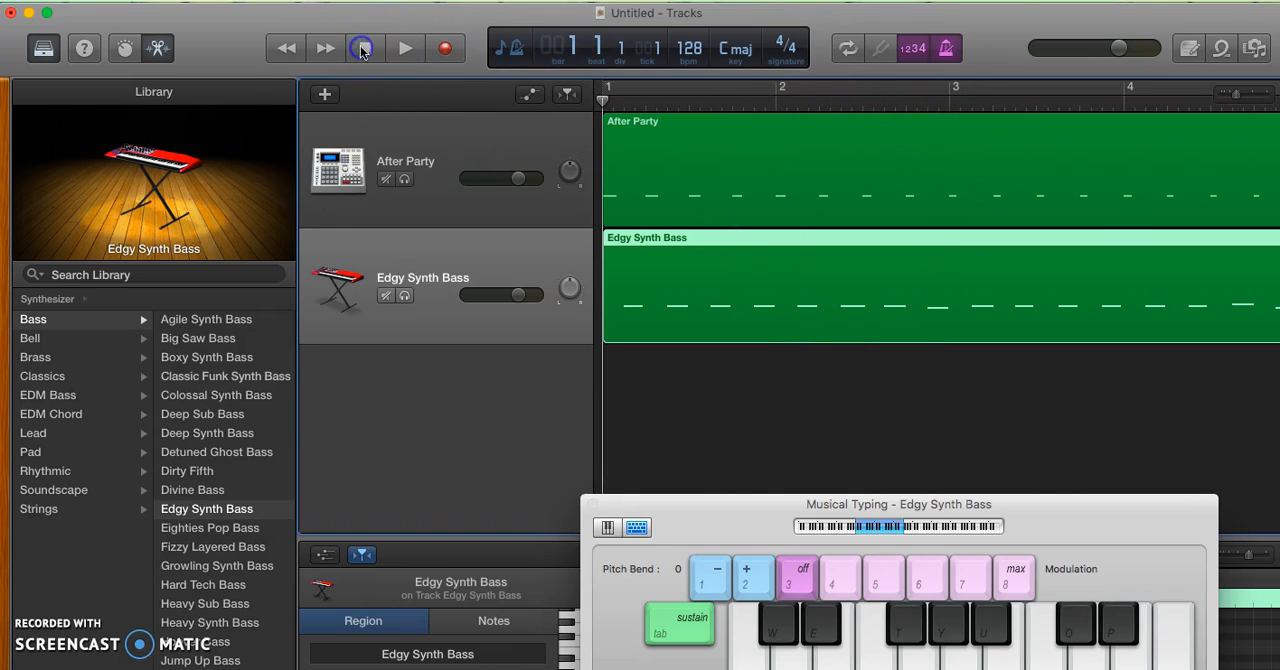
click(405, 48)
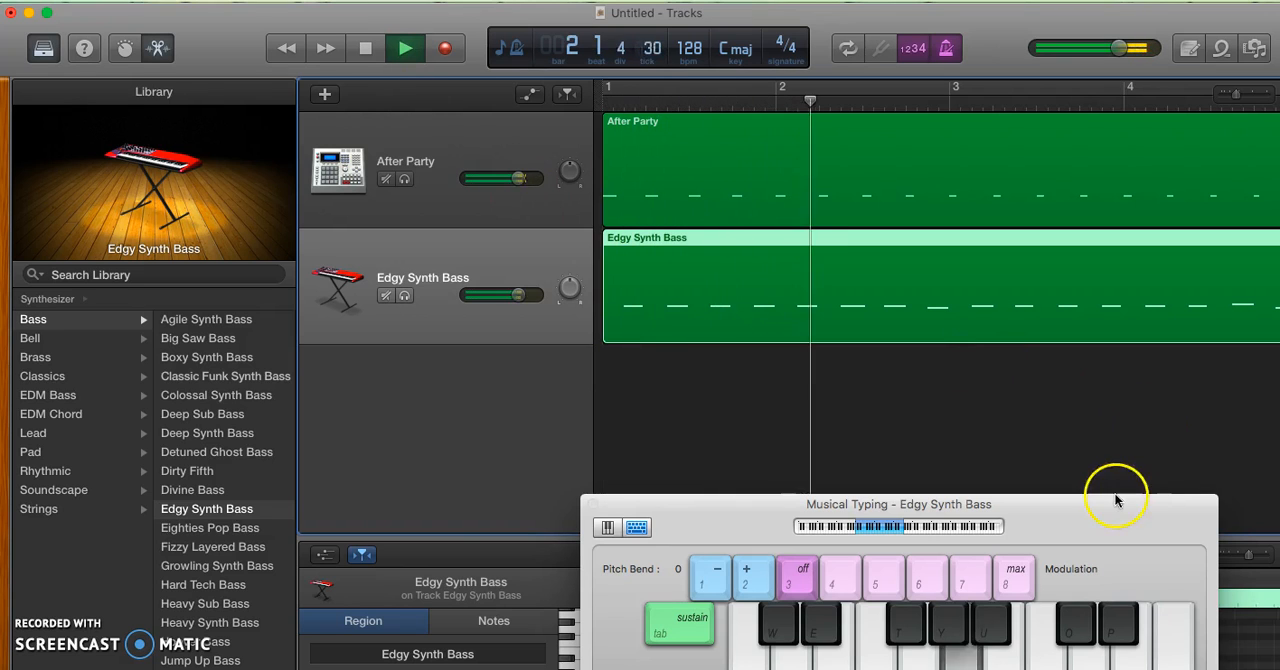
drag(1108, 511, 1018, 462)
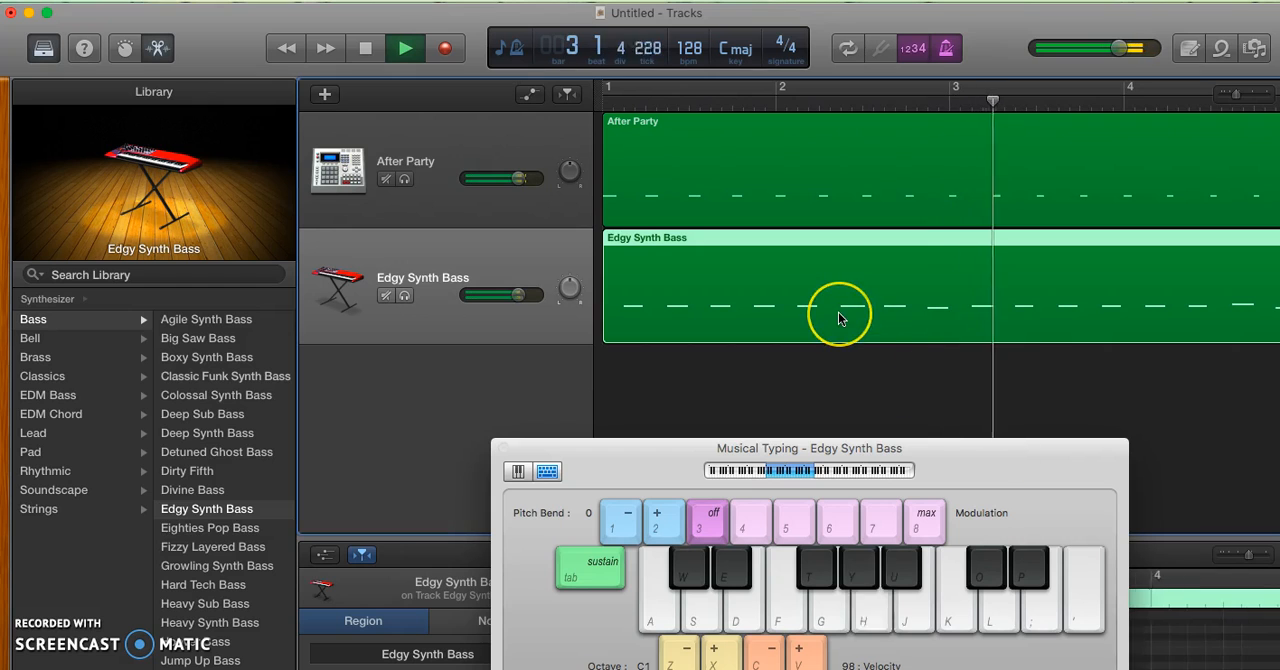
scroll(839, 313, down, 5)
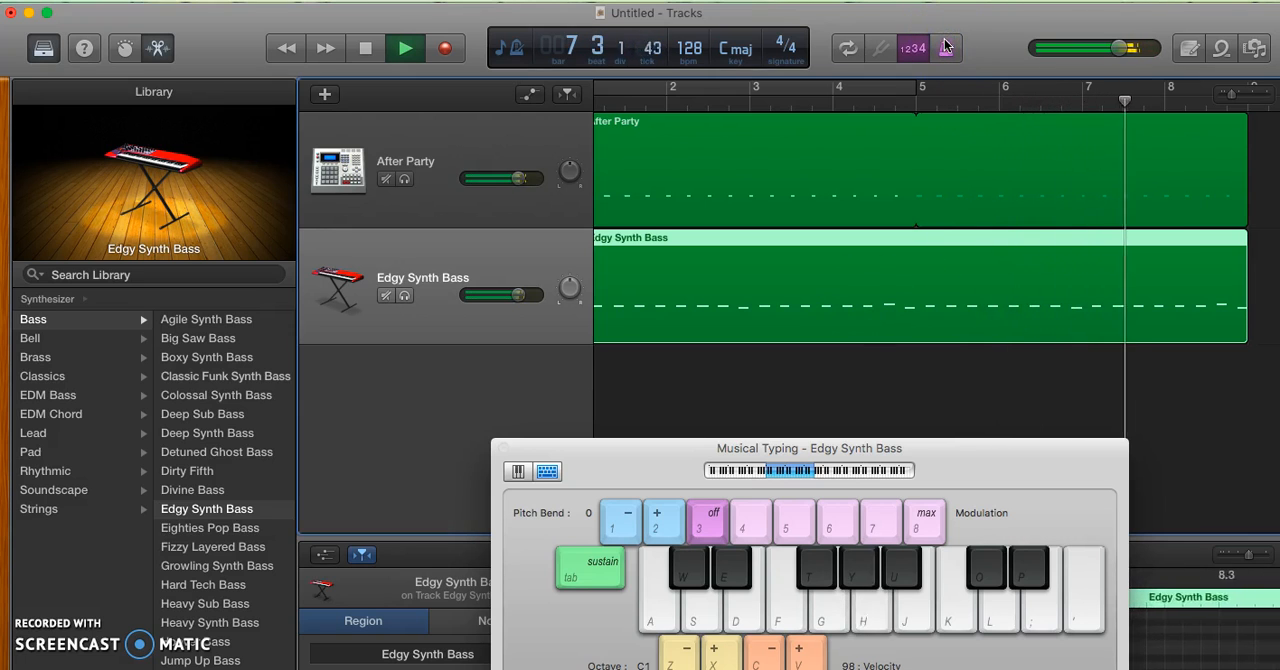
click(368, 50)
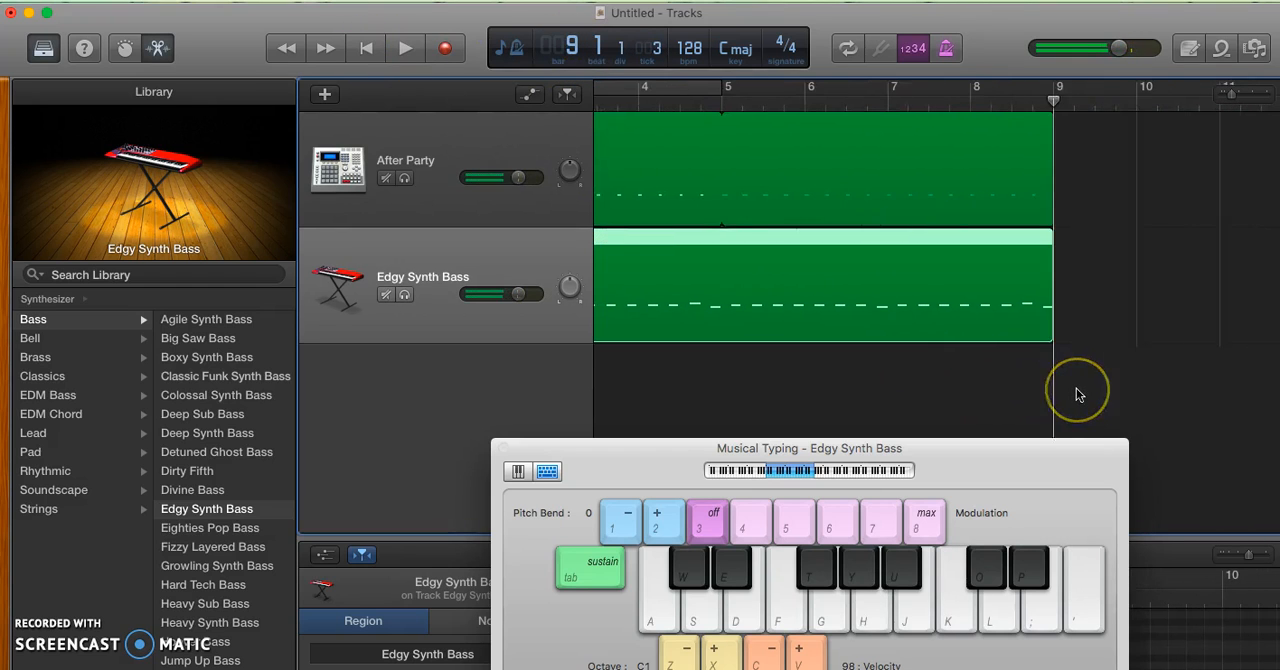
Select the After Party track for new drum hits at bar 9 and bring back the Musical Typing window
click(980, 303)
click(822, 226)
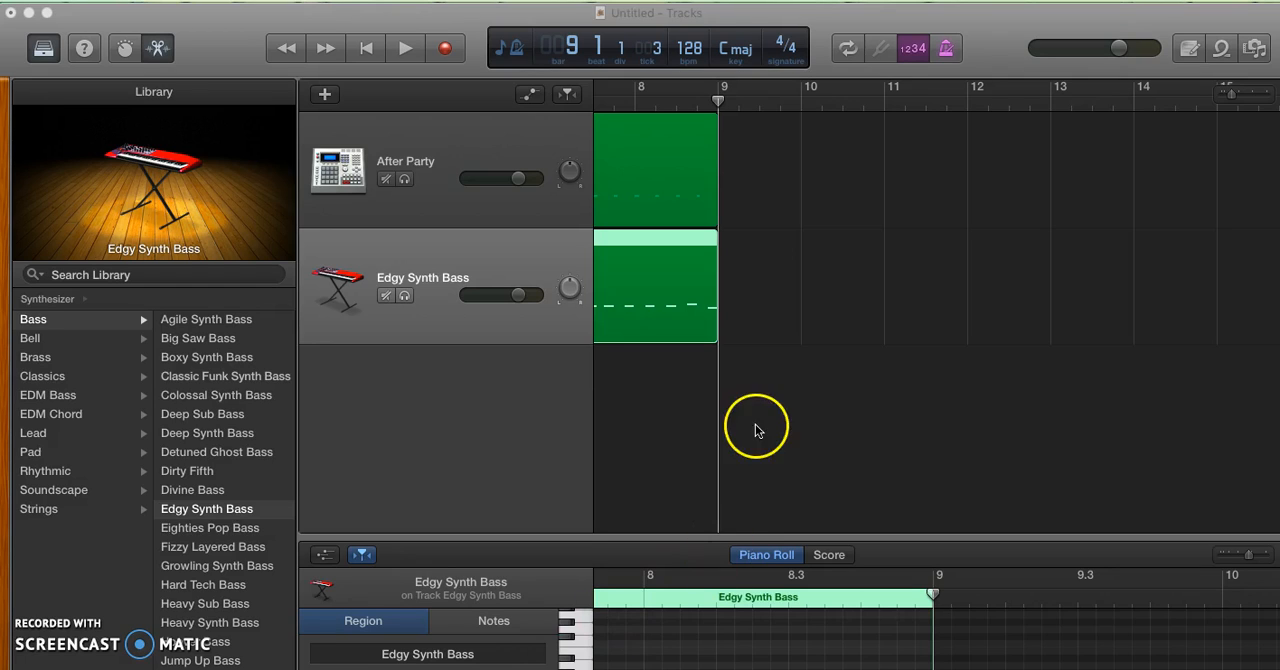
scroll(859, 332, left, 10)
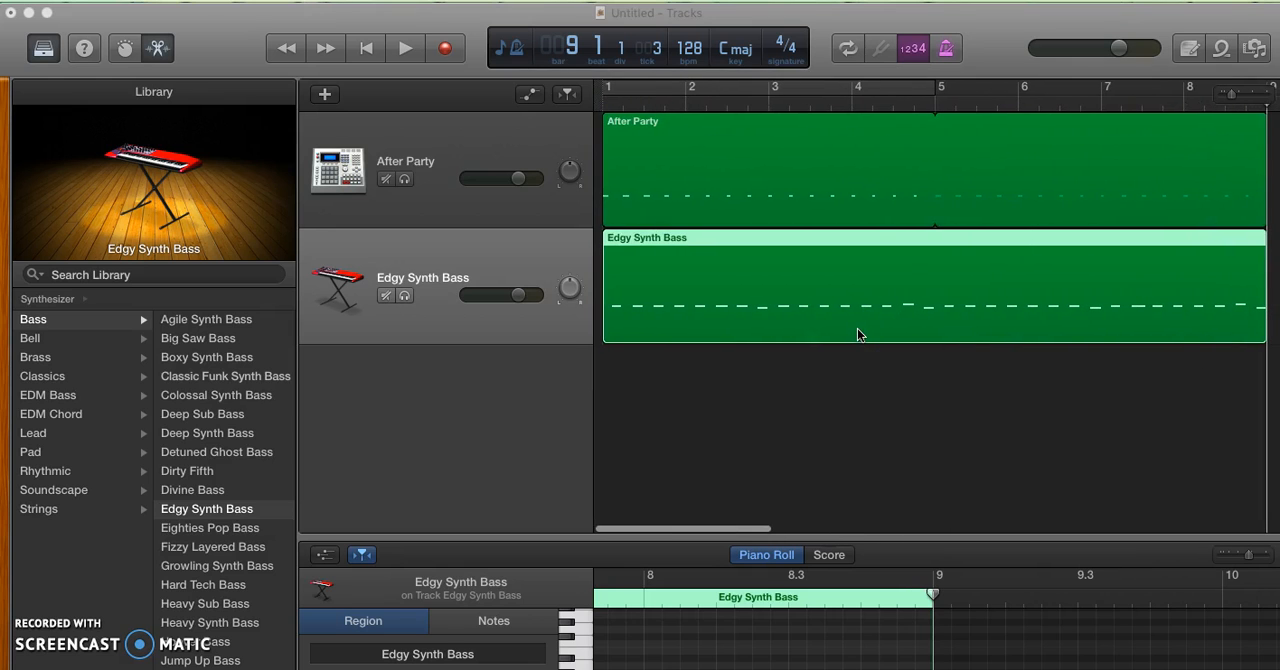
scroll(857, 330, right, 5)
click(1090, 103)
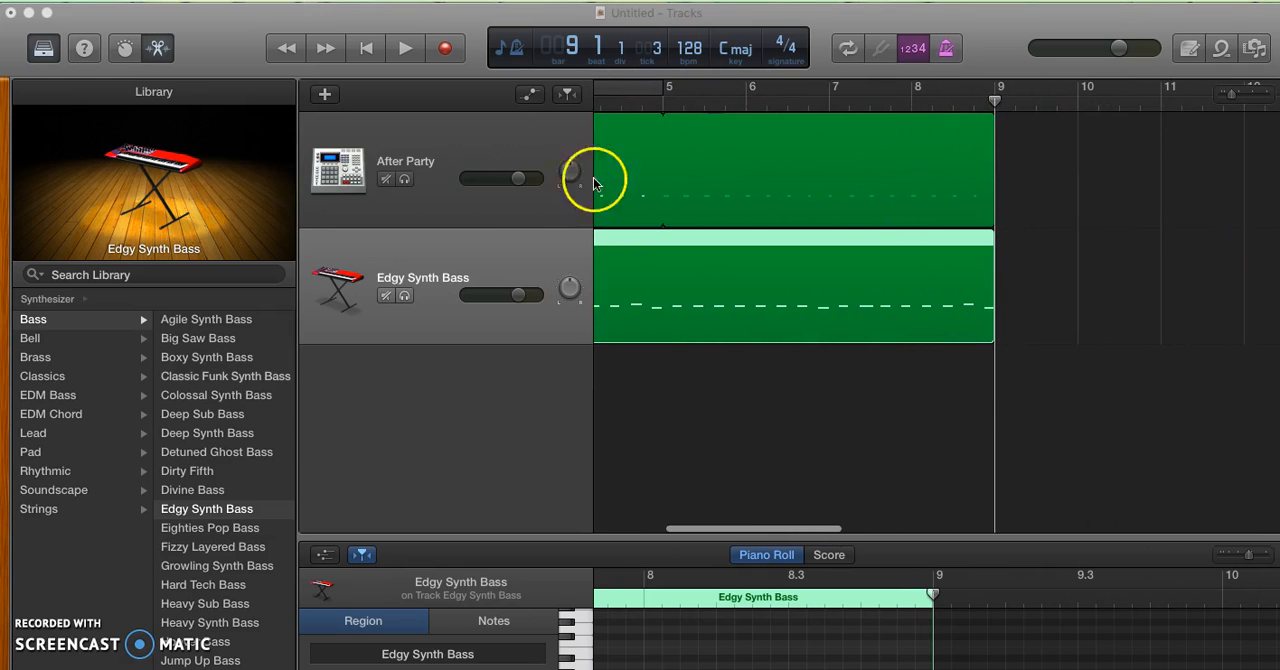
click(480, 149)
key(super+k)
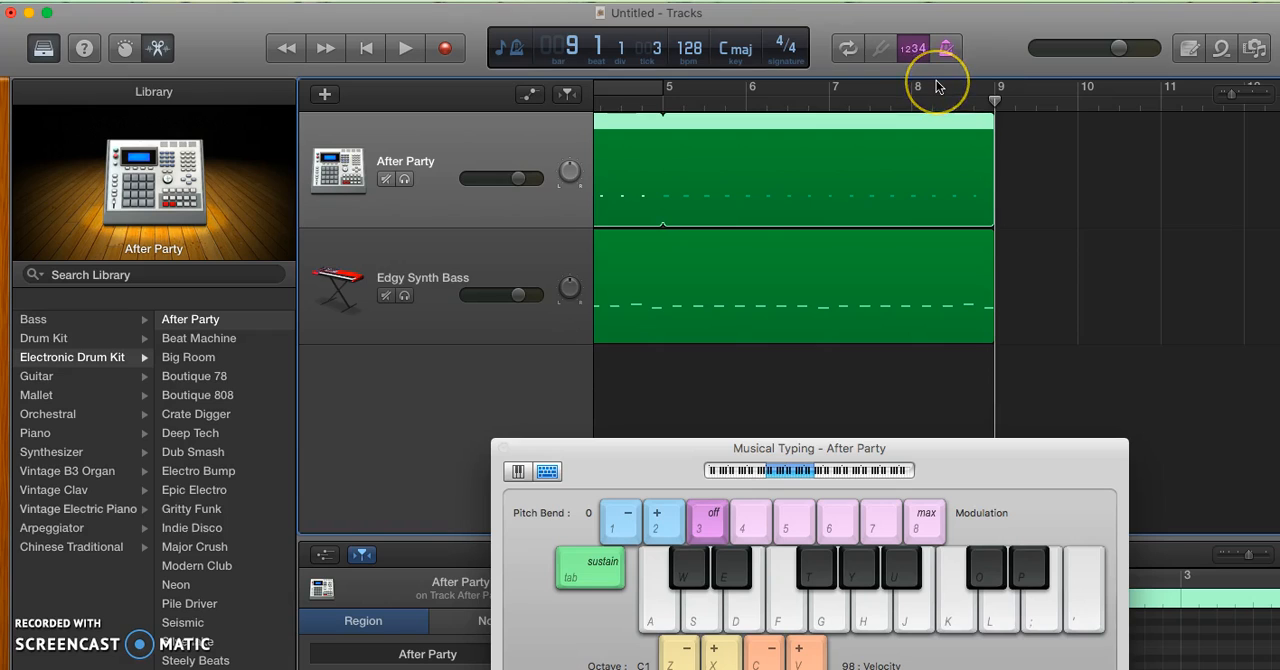
Audition the After Party drum sounds on the C and D-sharp notes of Musical Typing
key(a)
key(a)
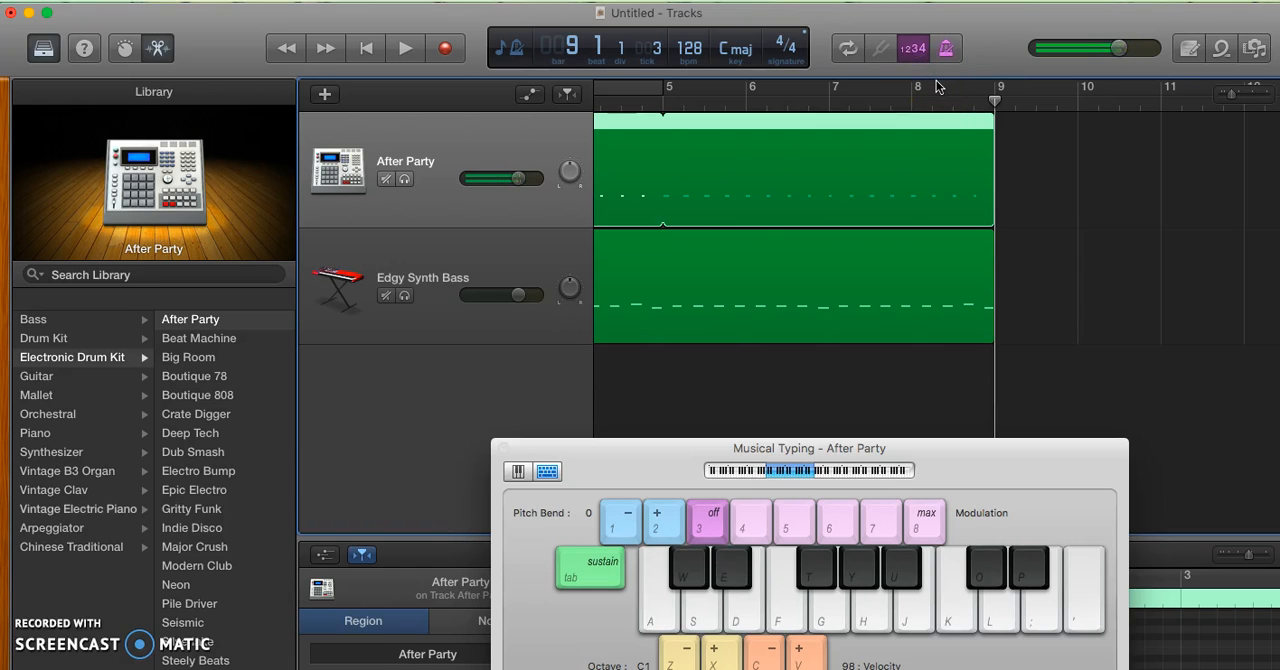
key(e)
key(e)
key(e)
key(e)
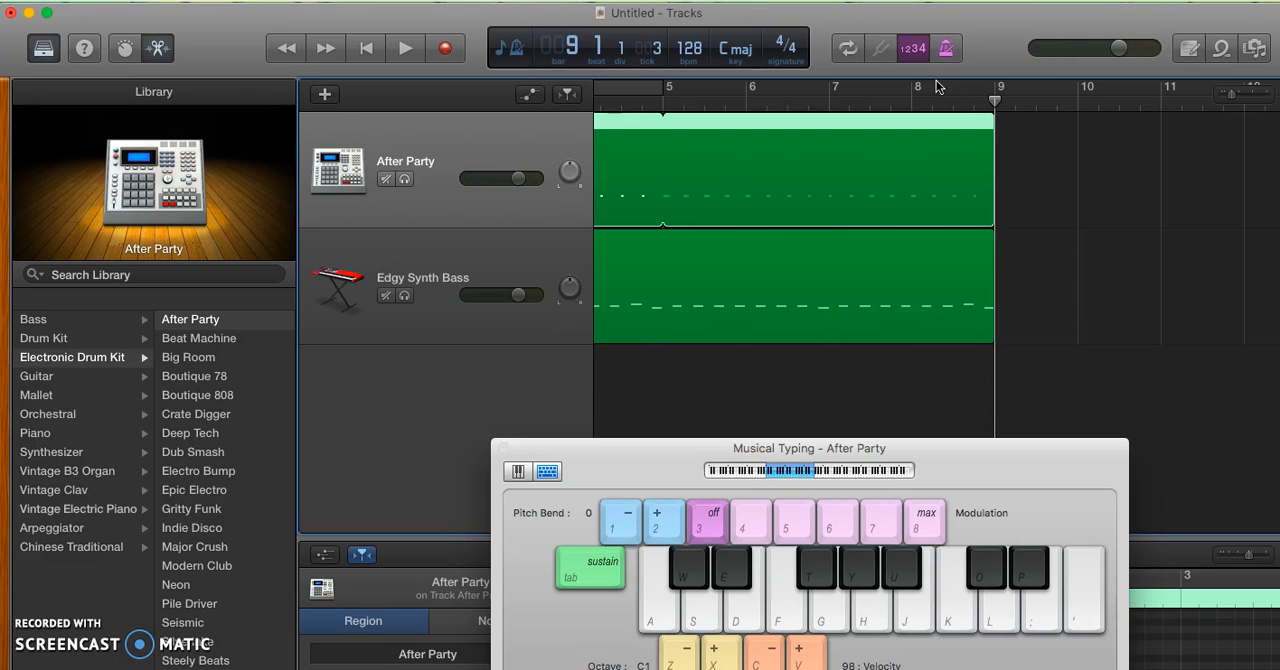
click(453, 56)
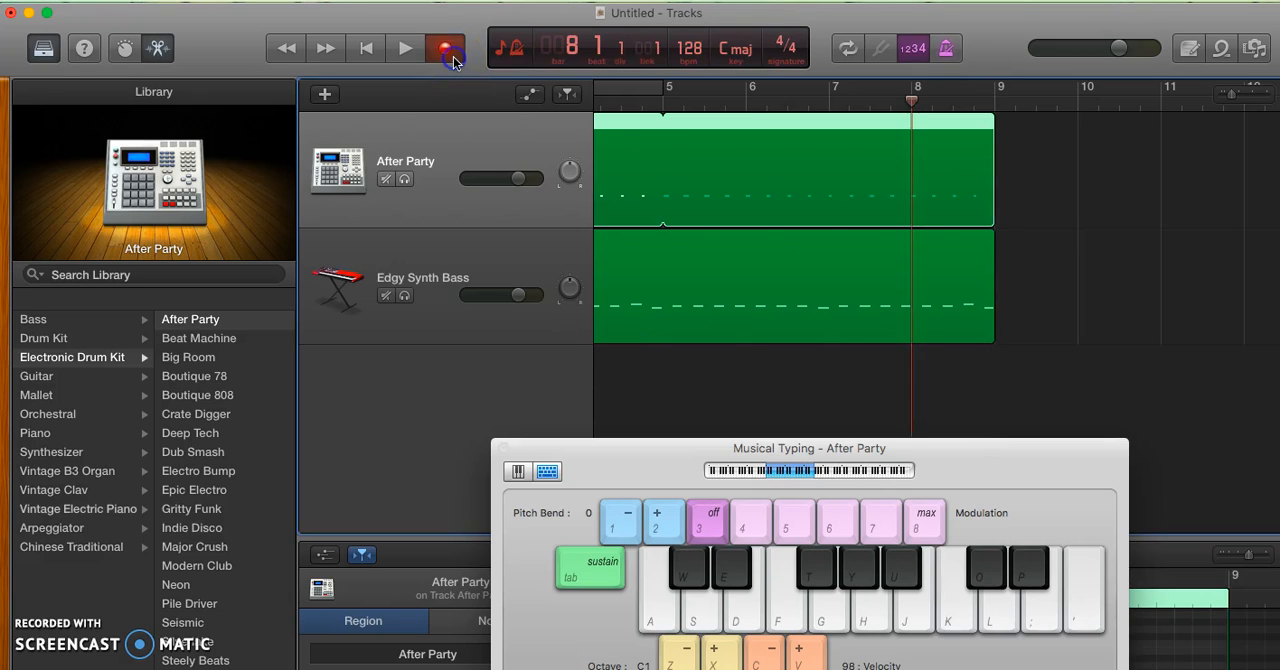
key(e)
key(space)
click(1054, 184)
key(Delete)
Record a four-bar build-up on the After Party track from bar 9 to bar 13, with D-sharp hits that get progressively faster
click(995, 103)
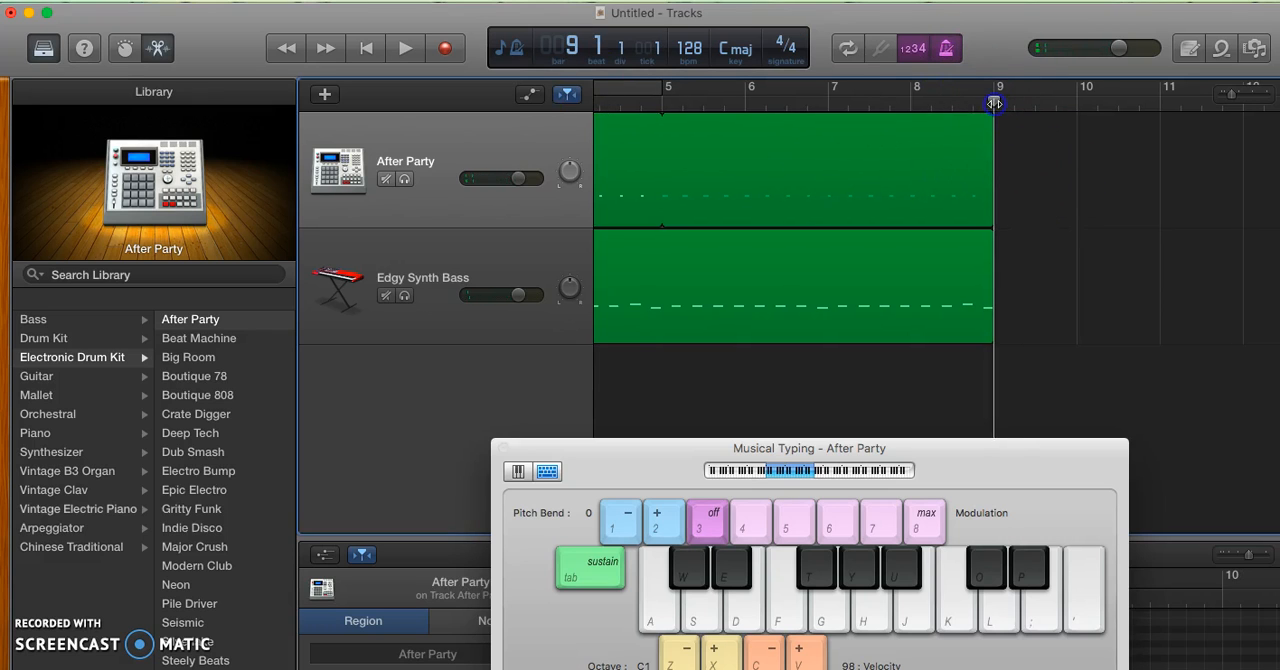
click(451, 47)
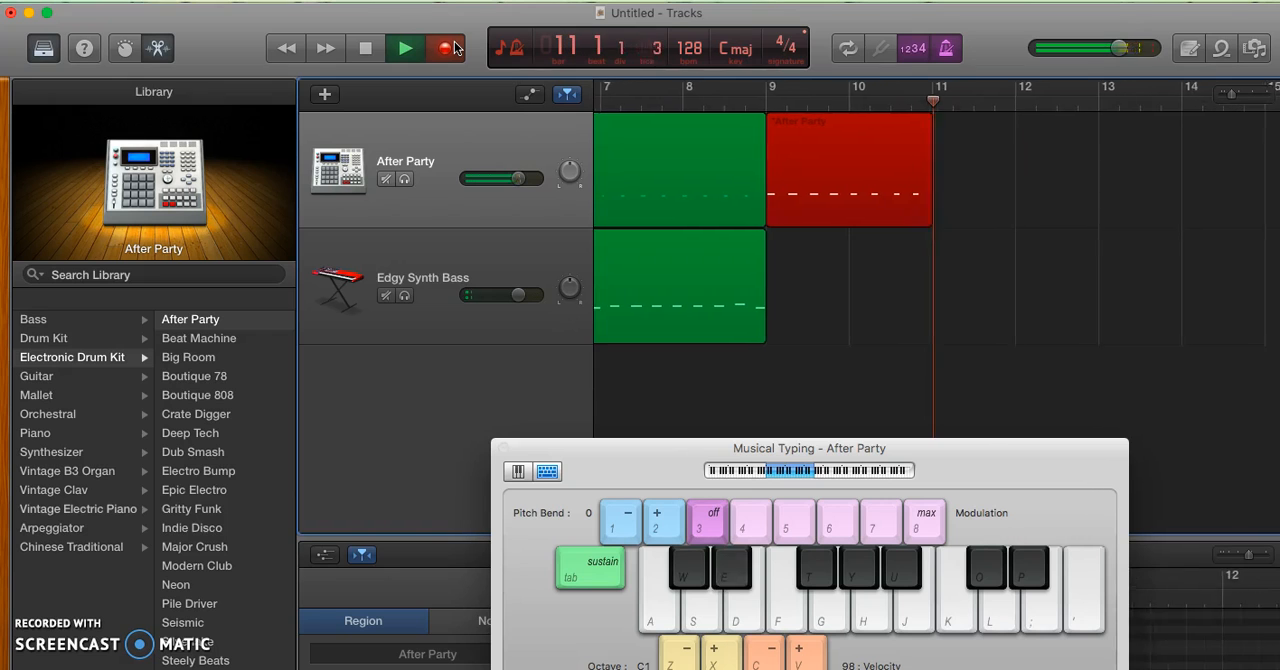
key(e)
key(e)
key(e)
key(e)
key(e)
key(e)
key(e)
key(e)
key(e)
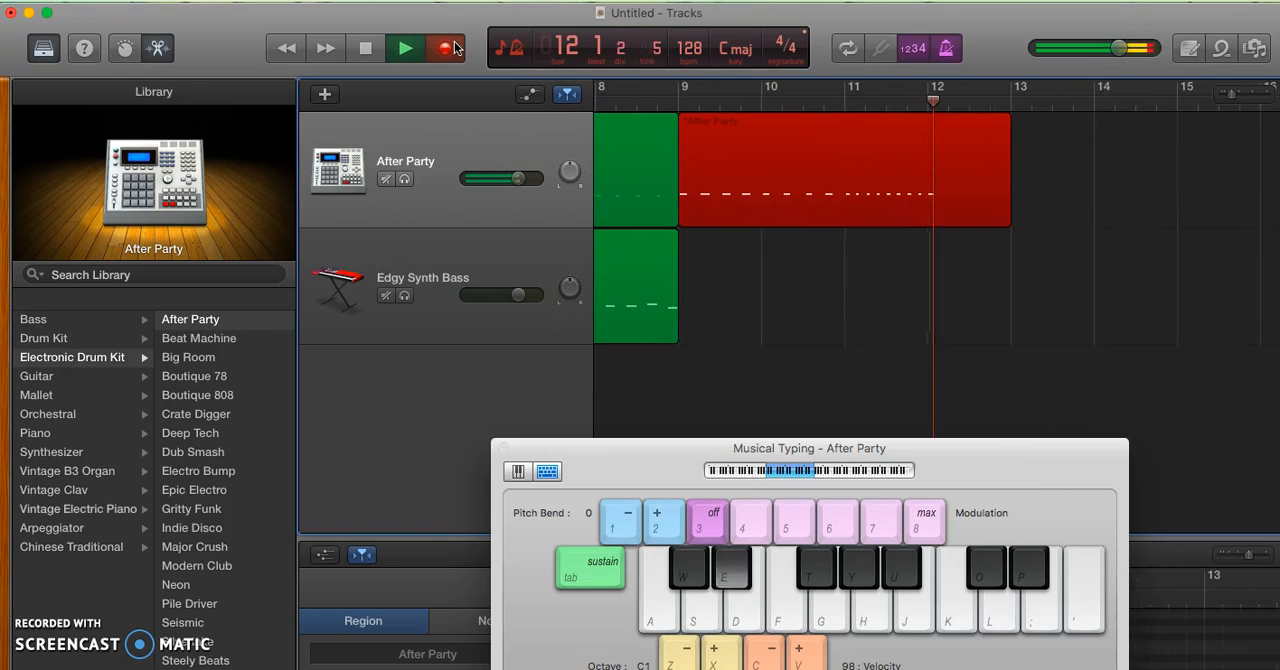
key(e)
key(e)
key(e)
key(space)
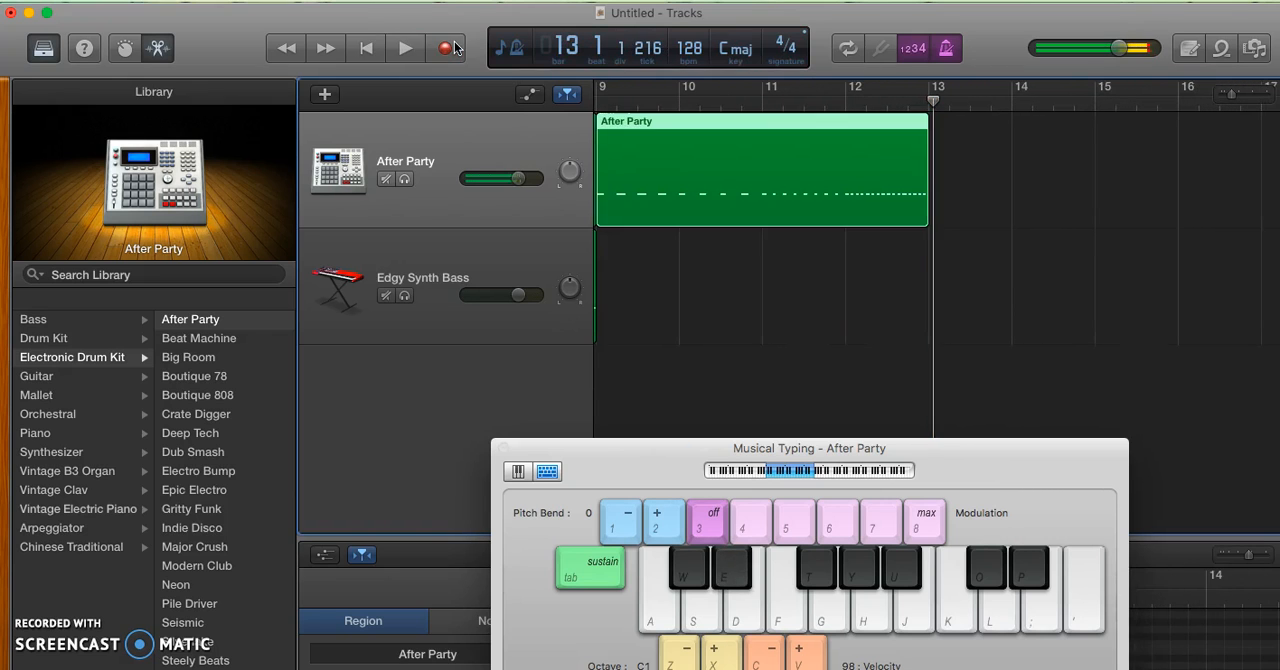
Play the new After Party build-up from bar 9 and stop just before bar 13
click(781, 223)
click(1015, 231)
click(848, 190)
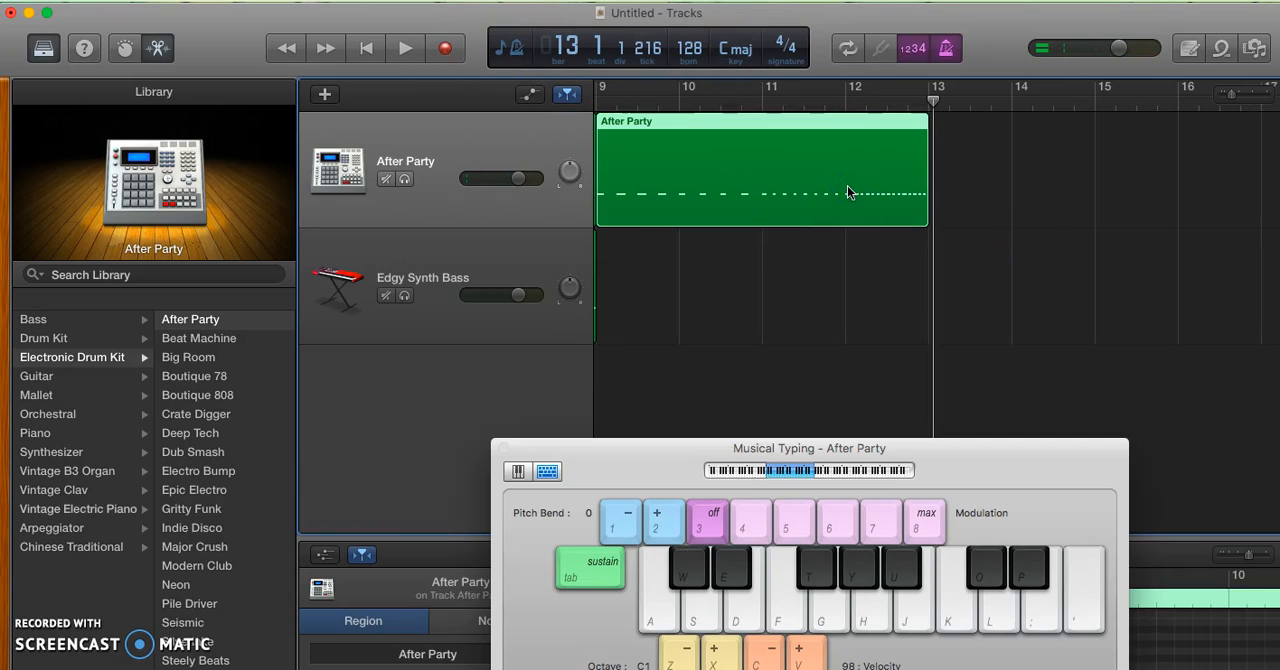
click(598, 107)
key(space)
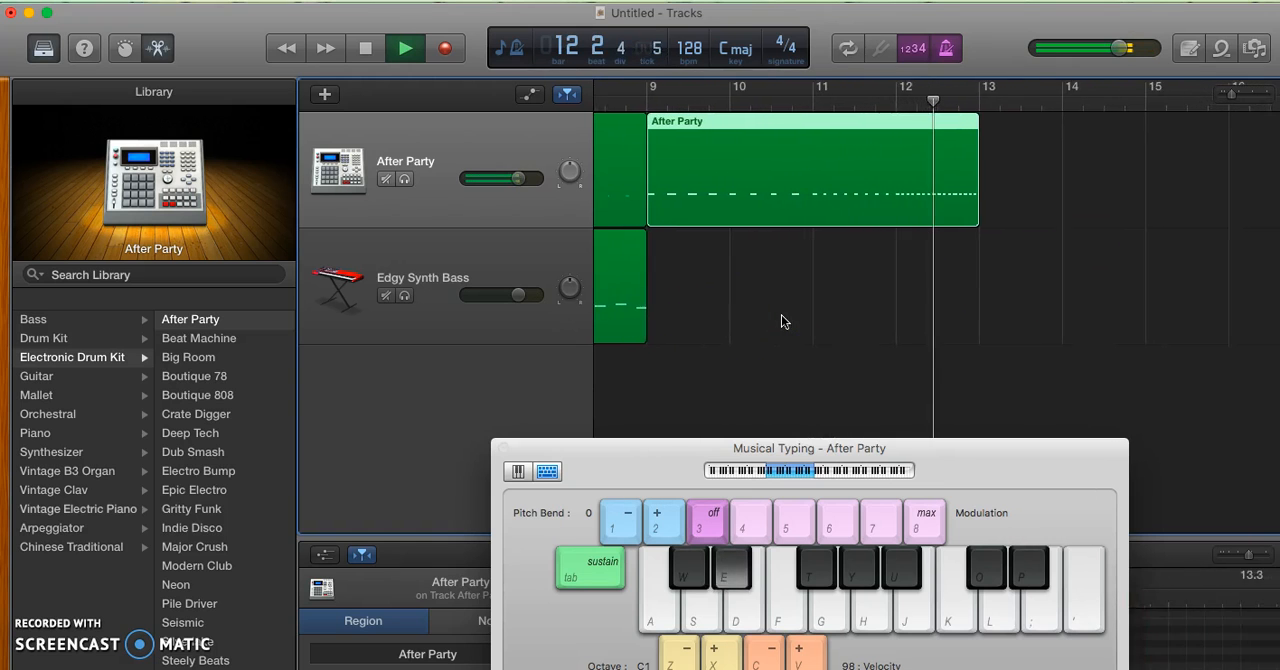
key(space)
click(1060, 245)
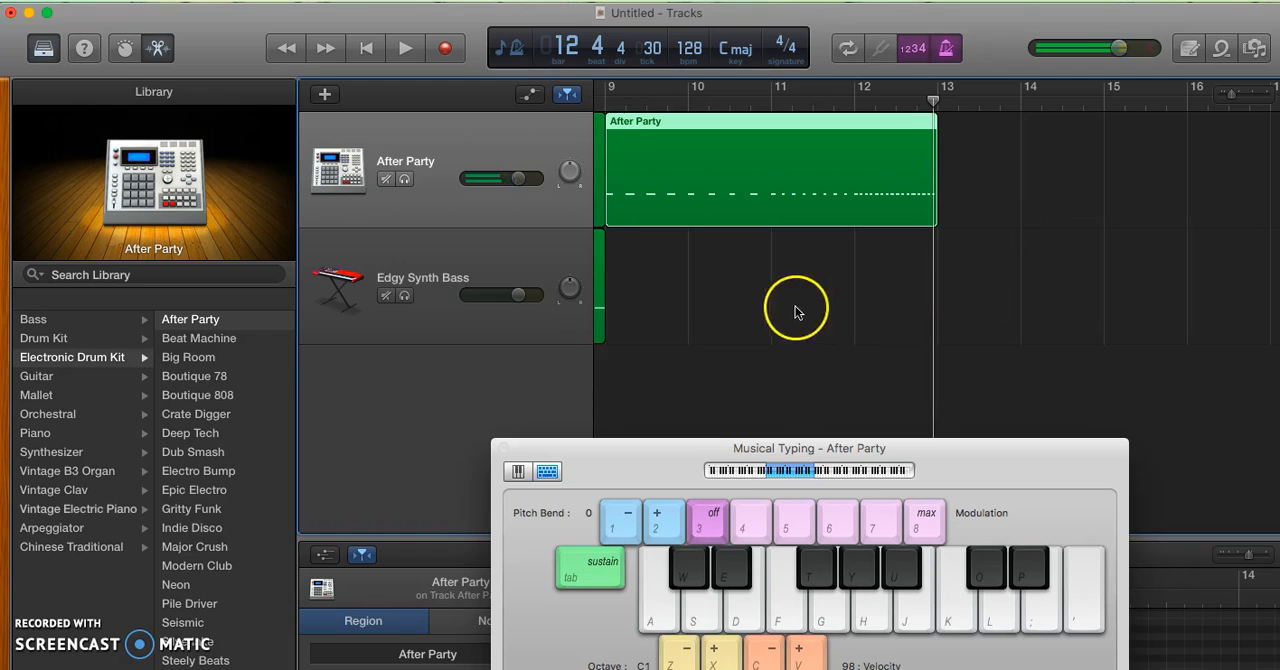
Select the Edgy Synth Bass track, set the playhead to bar 9, and raise the Musical Typing octave to C2 after moving its window up
click(536, 265)
click(605, 100)
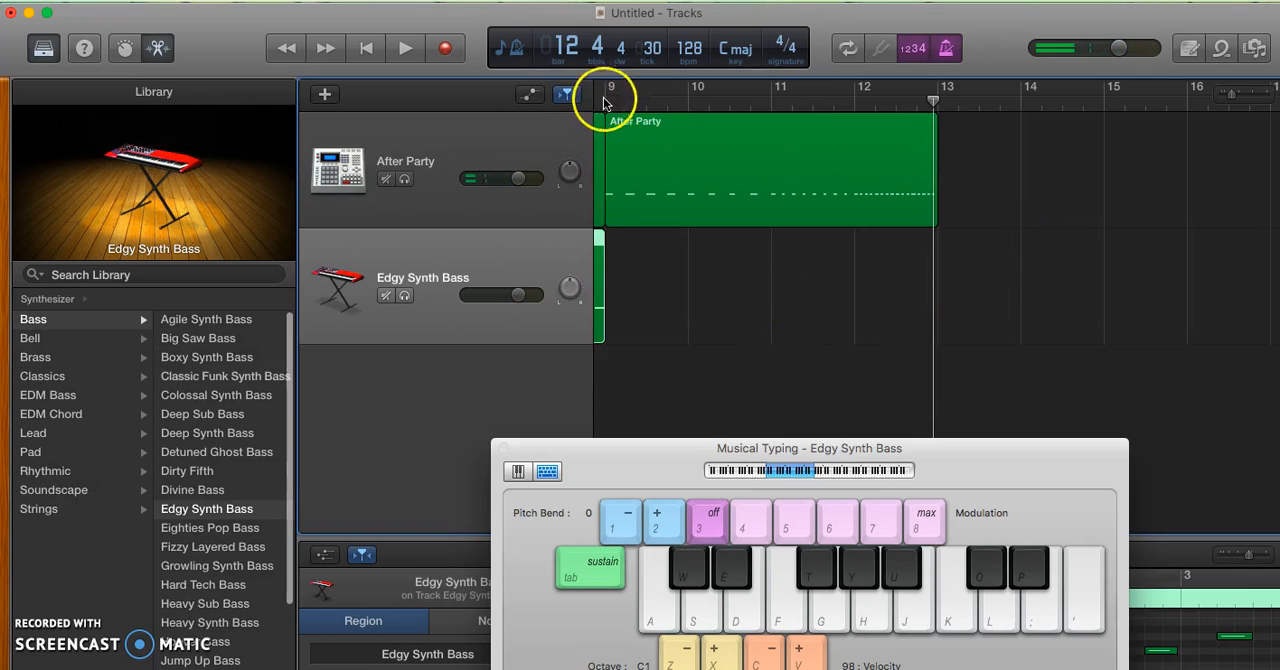
drag(1024, 483, 1003, 377)
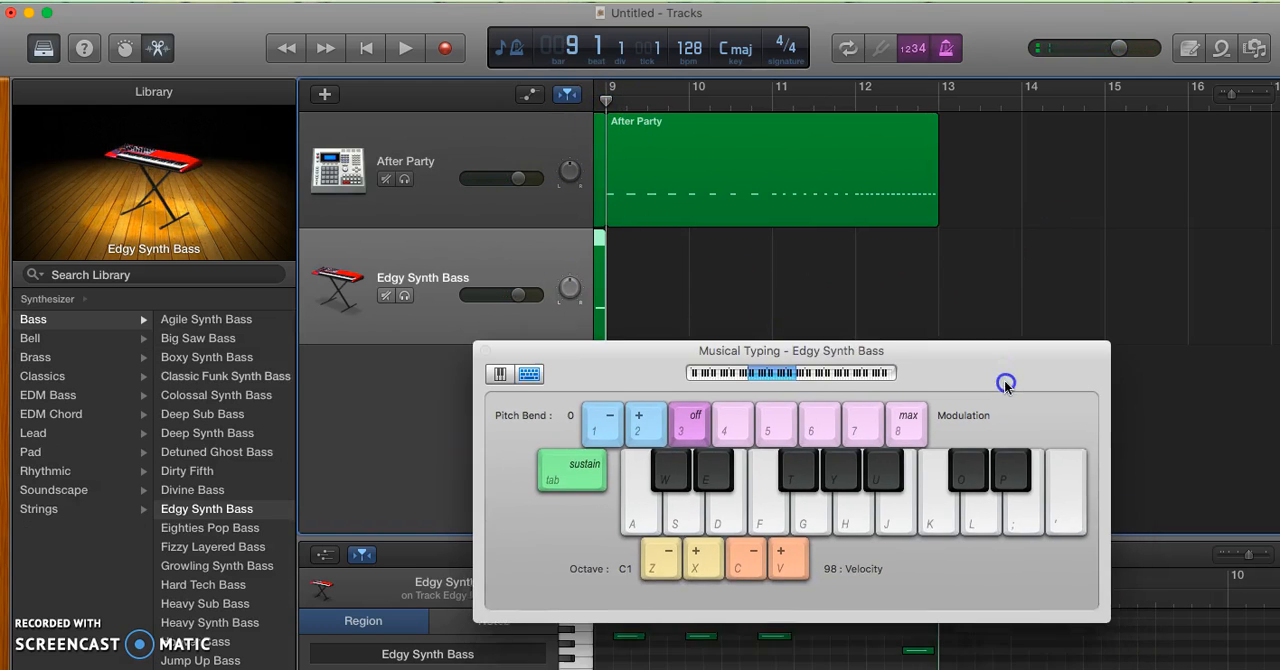
click(767, 372)
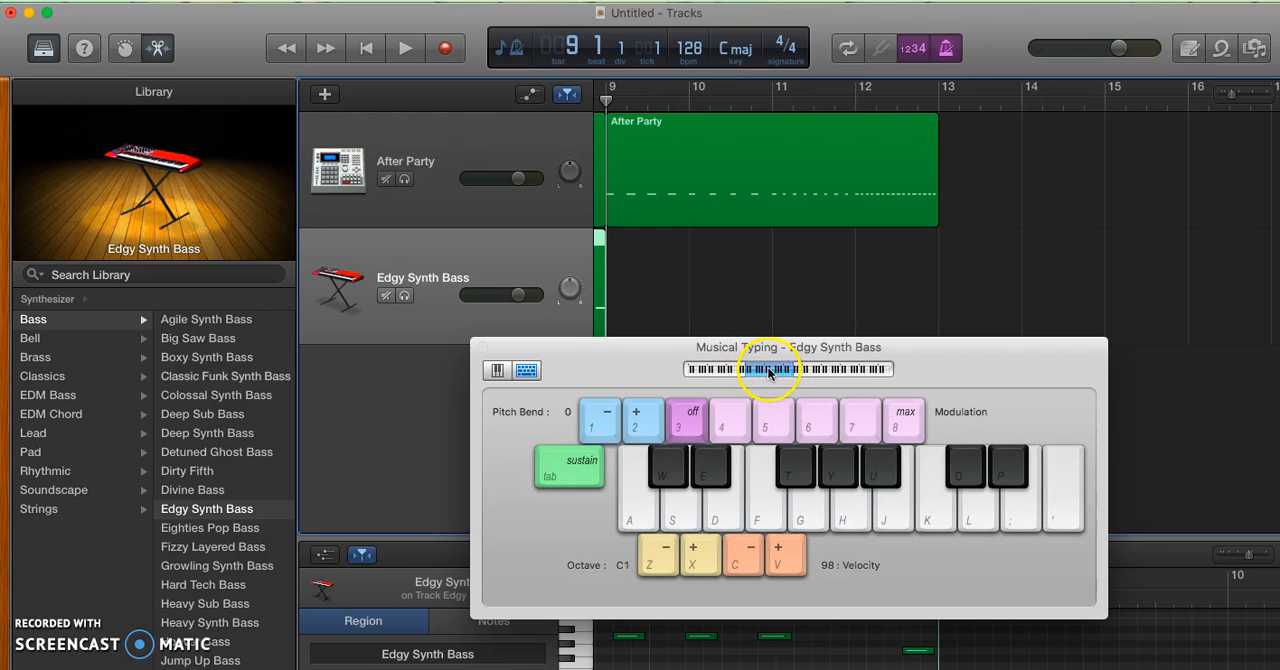
drag(776, 369, 791, 369)
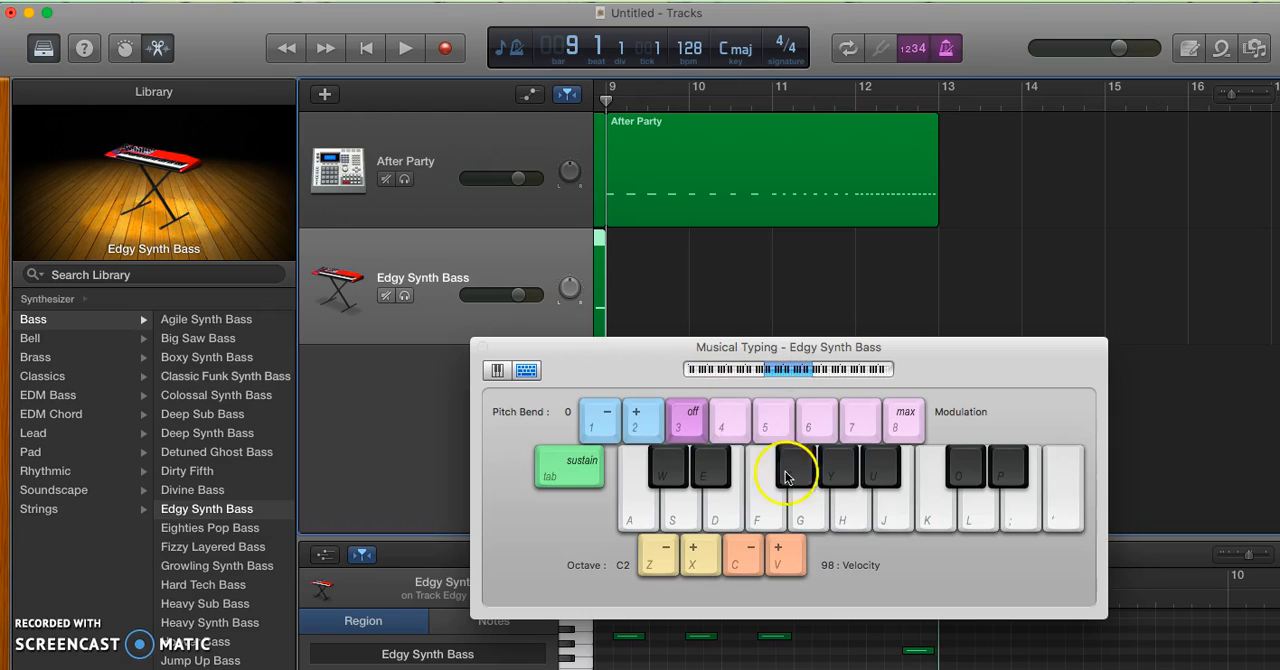
Audition the bass A note in the C2 and C3 octaves of Musical Typing, ending on C2
click(850, 514)
click(850, 514)
click(851, 515)
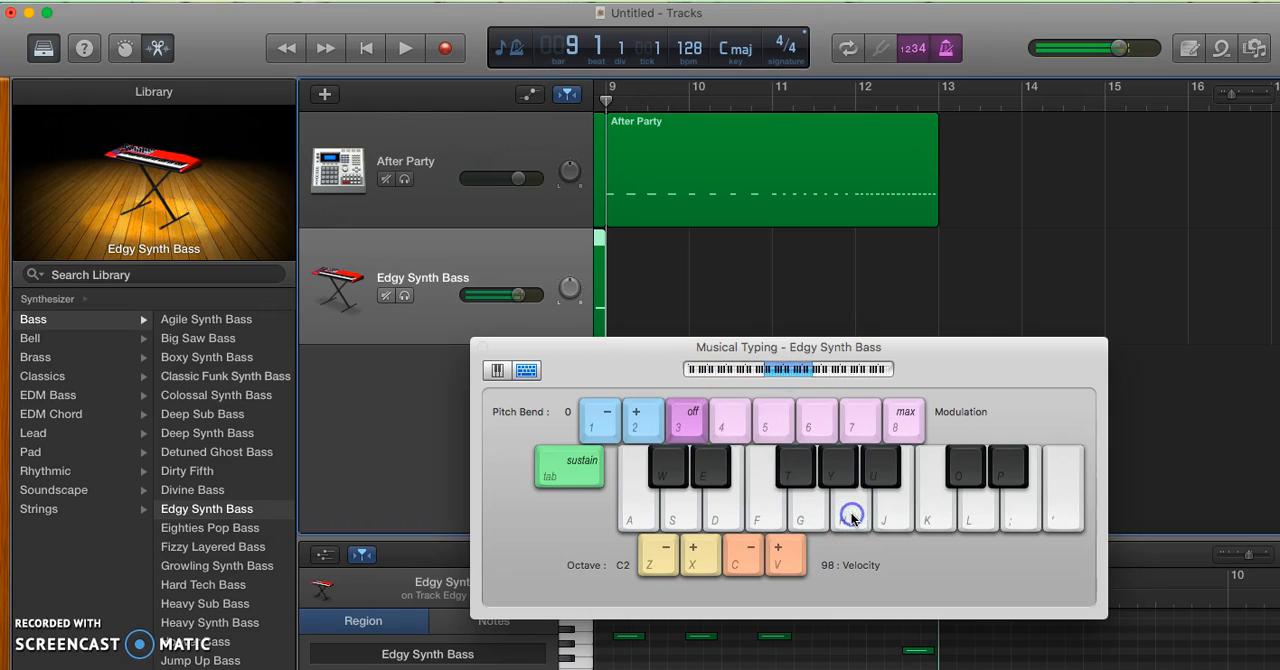
click(753, 388)
key(h)
click(796, 375)
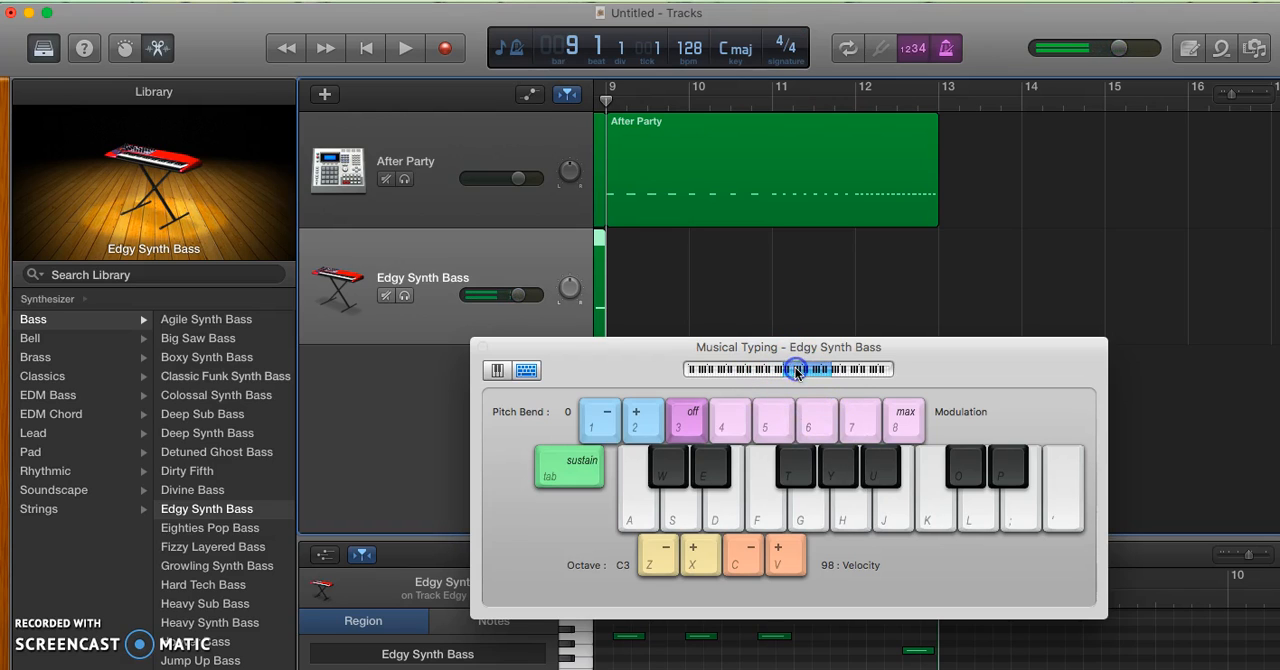
key(h)
key(h)
key(h)
click(778, 372)
key(h)
key(h)
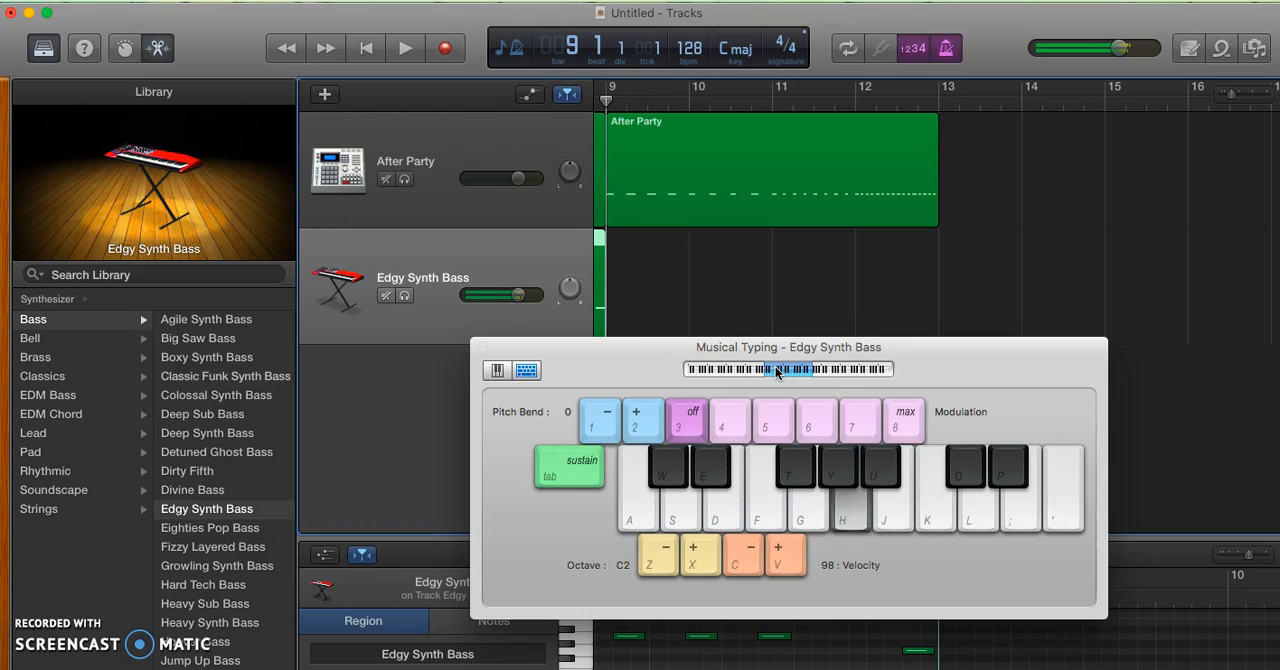
Record a four-bar Edgy Synth Bass line from bar 9 using A with brief G and upper C notes, and move Musical Typing off the tracks
click(612, 314)
click(444, 48)
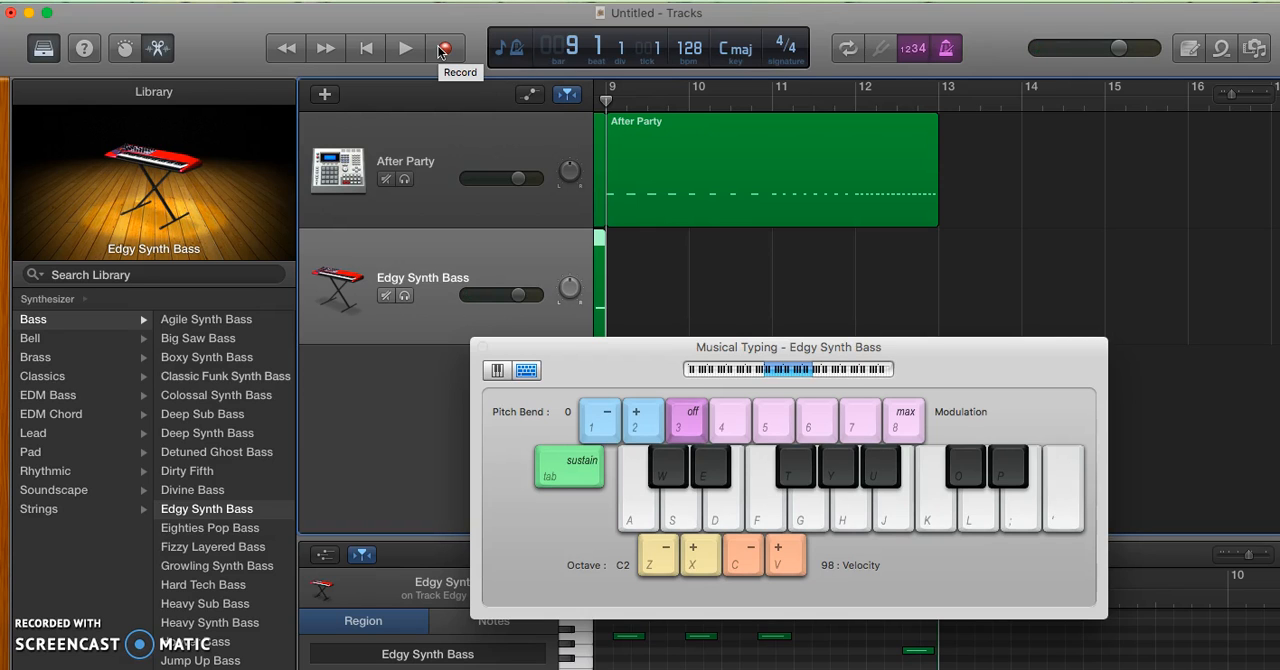
key(a)
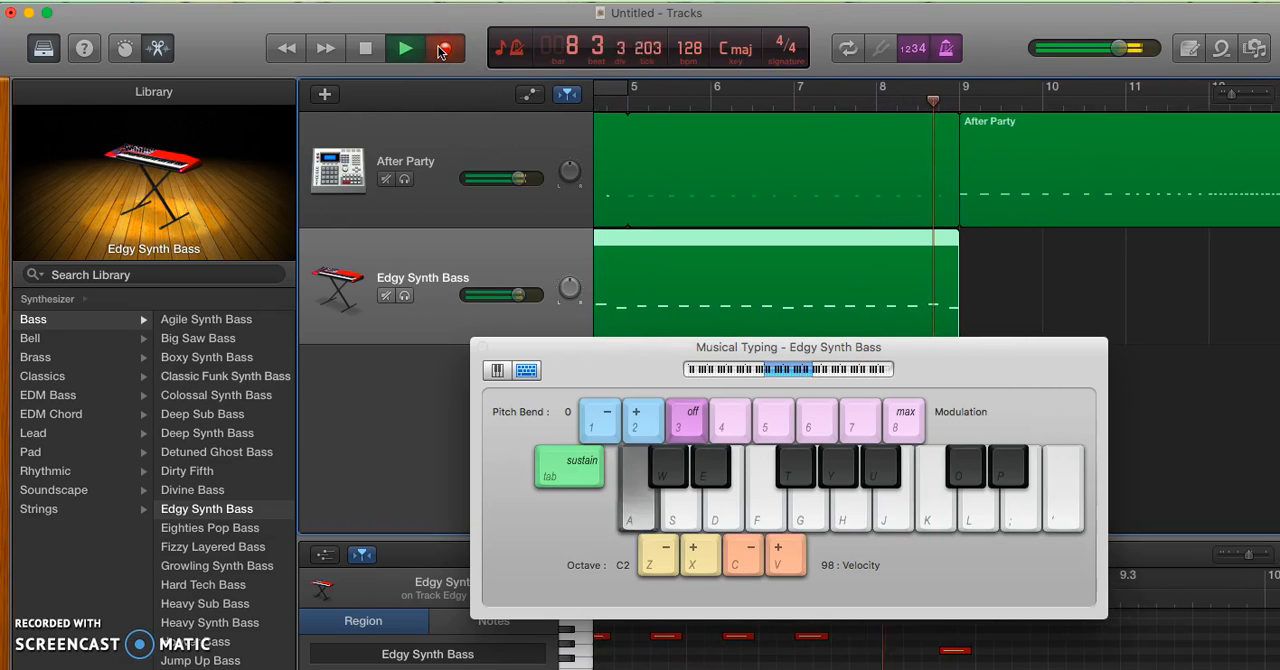
key(h)
key(h)
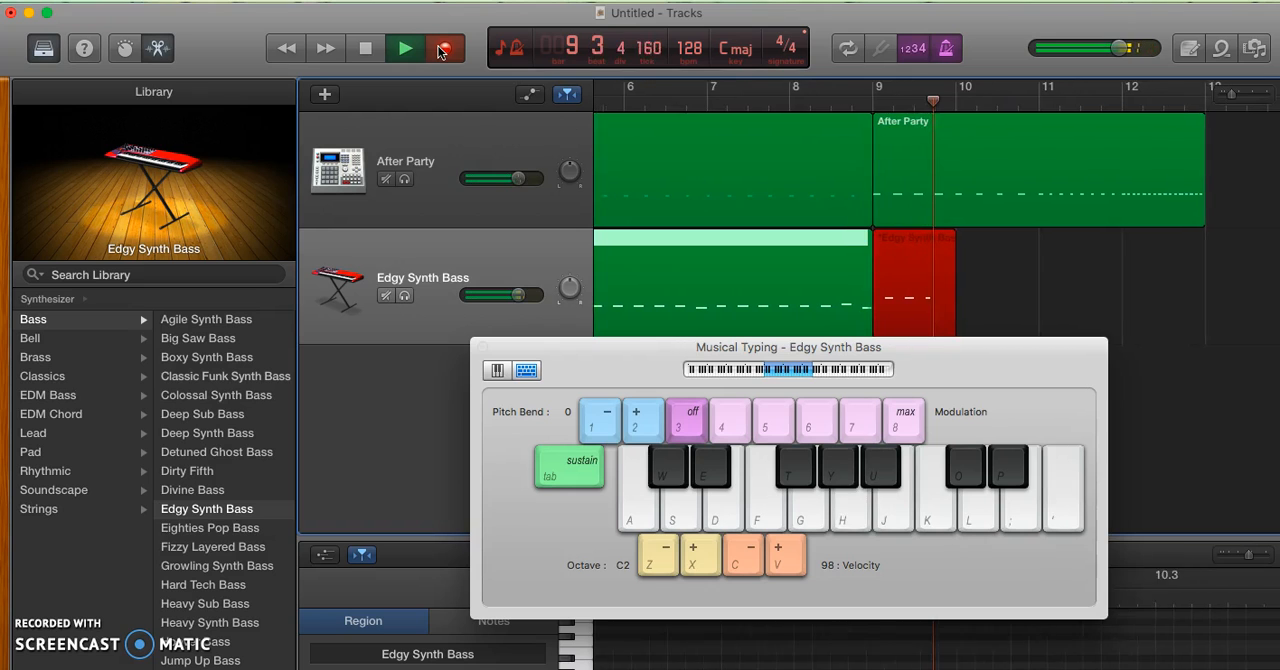
key(h)
key(h)
key(h)
key(h)
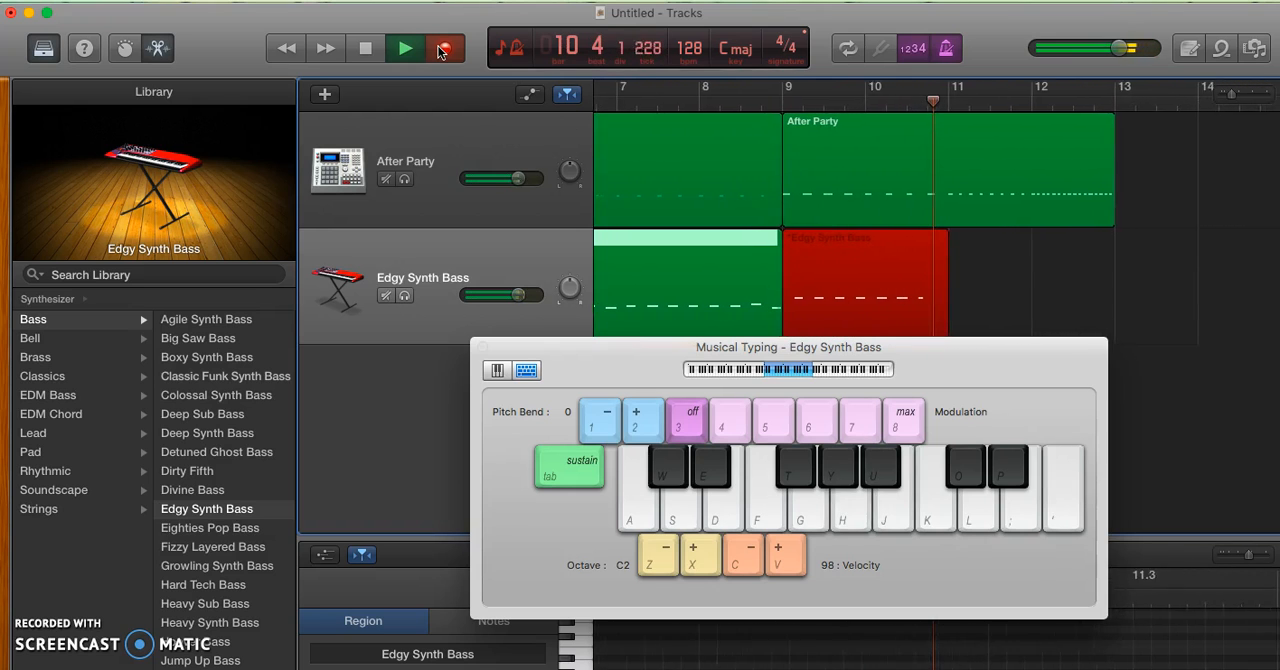
key(g)
key(h)
key(h)
key(h)
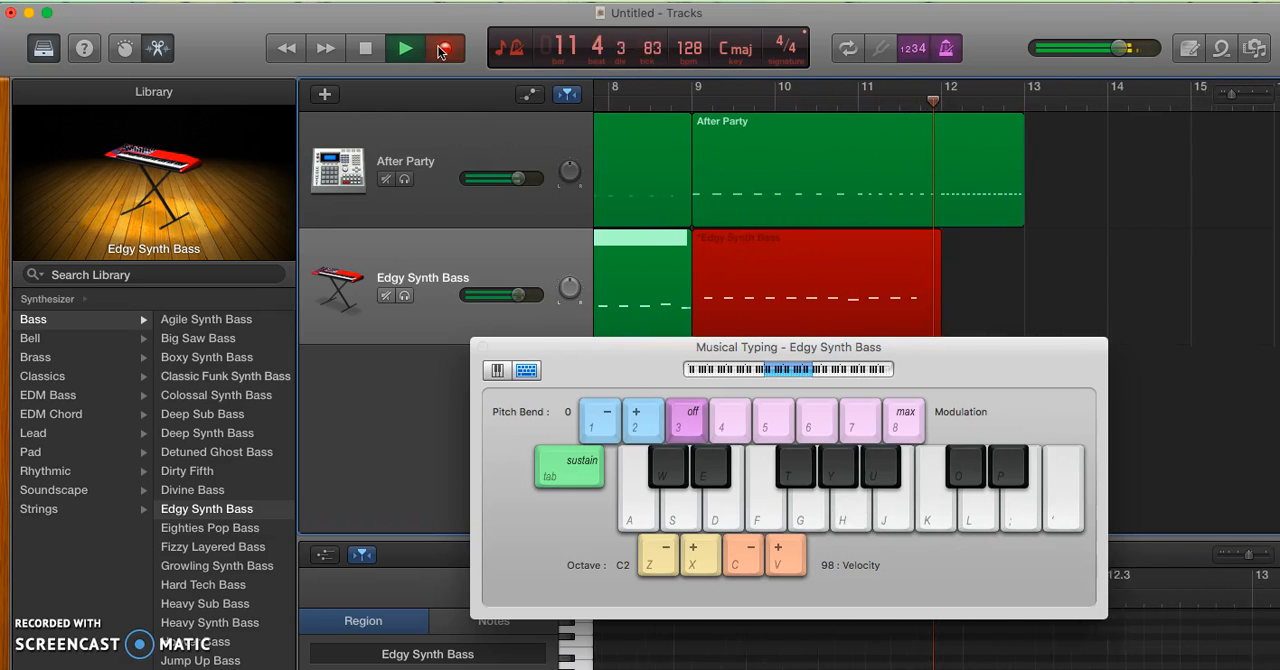
key(g)
key(h)
key(h)
key(k)
key(g)
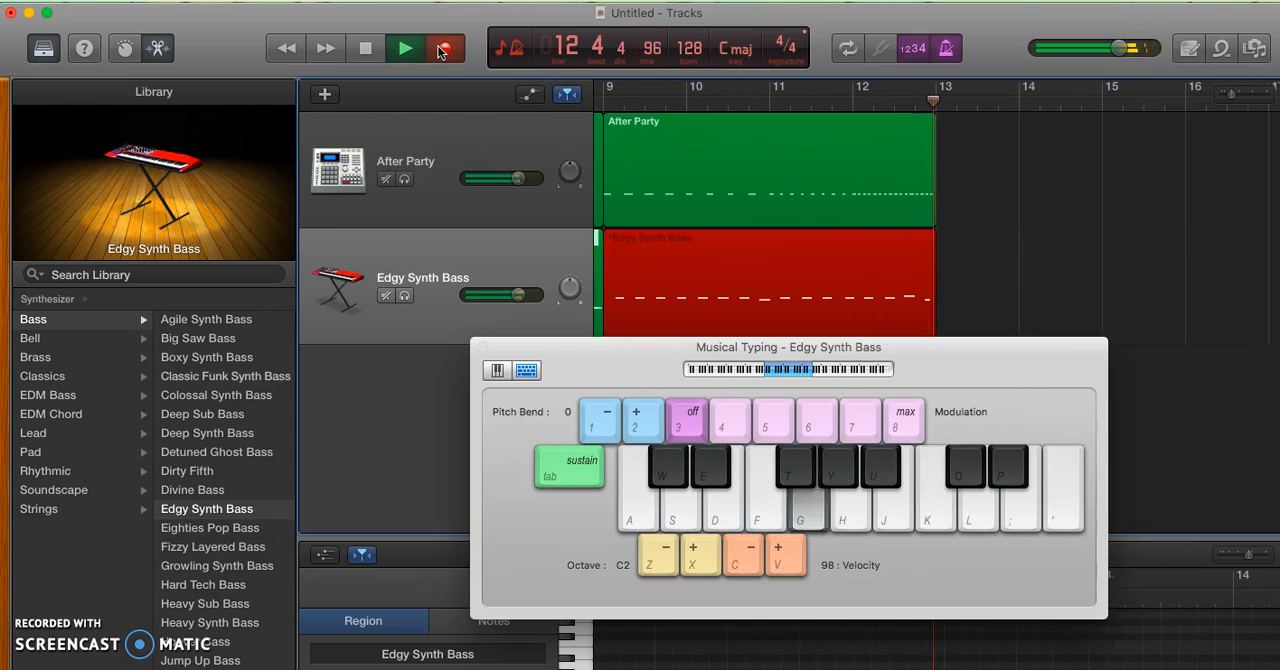
click(443, 49)
drag(1022, 374, 1064, 472)
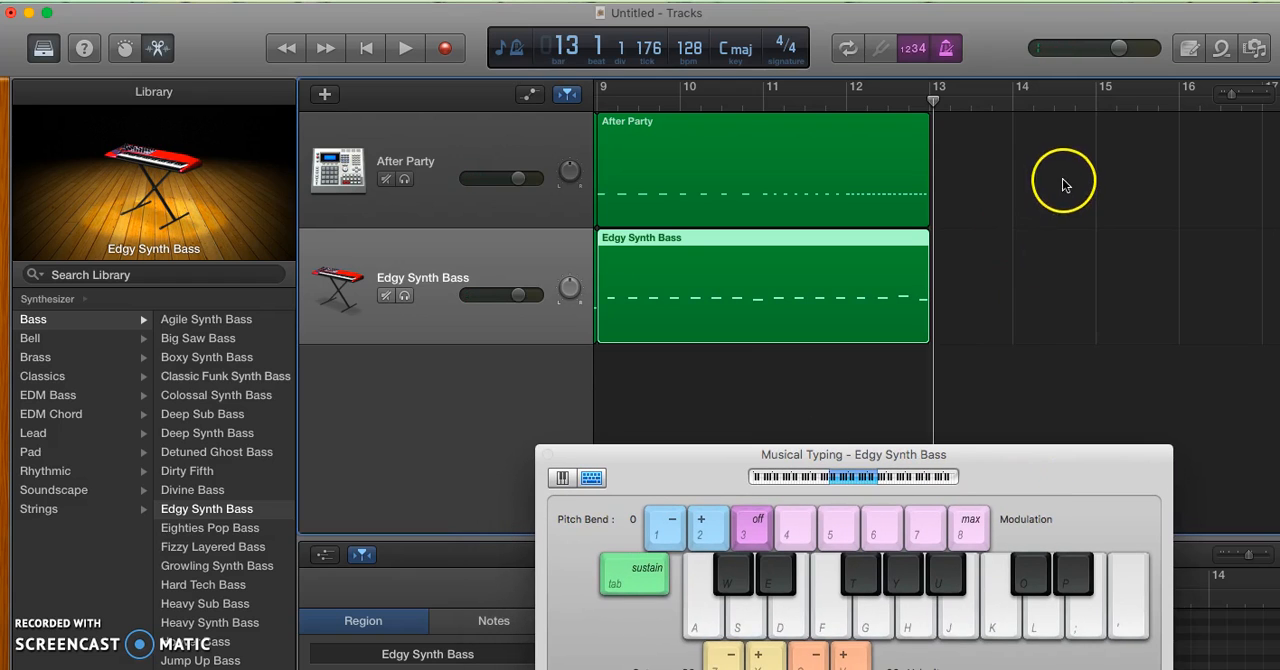
click(1052, 314)
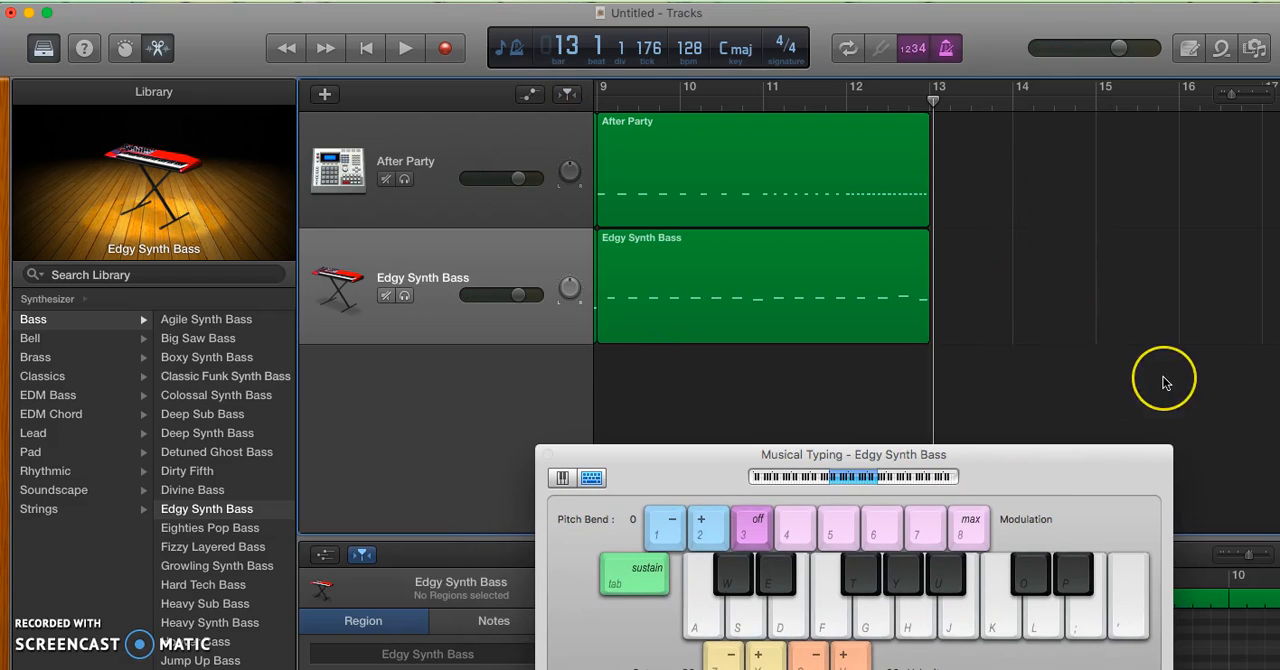
Cut all four regions on both tracks to the clipboard and undo the cut
key(super+Left)
key(super+Left)
drag(943, 408, 700, 177)
key(super+x)
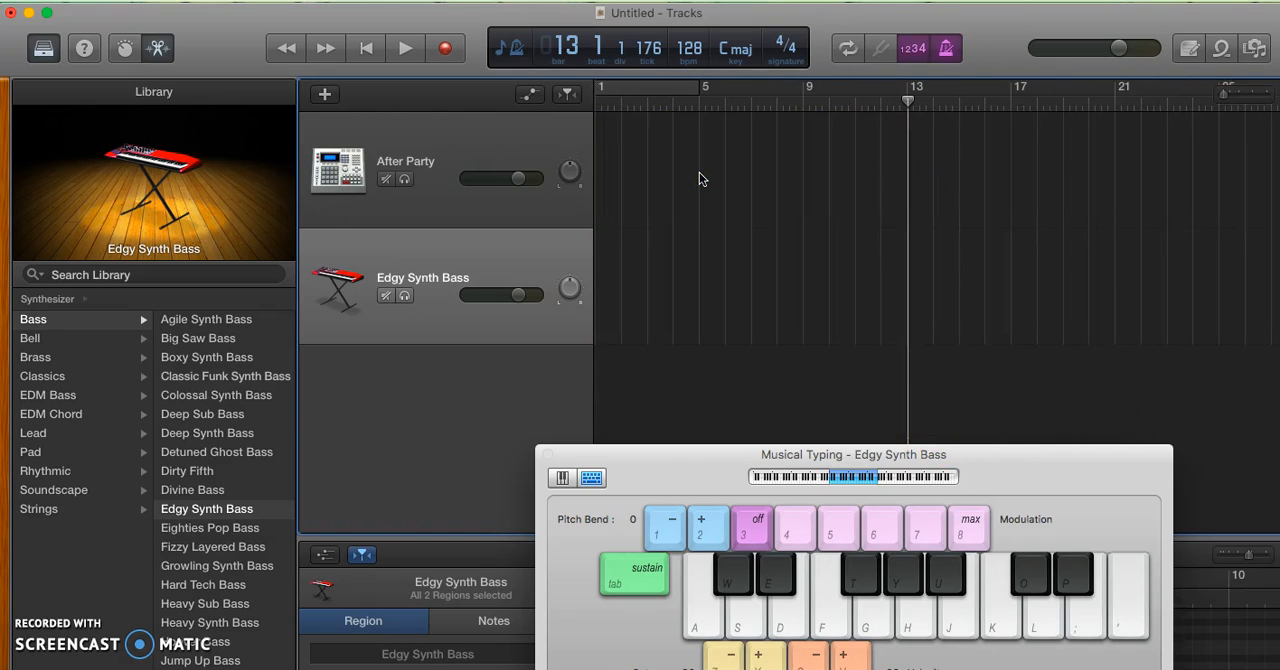
key(super+c)
click(188, 1)
click(203, 14)
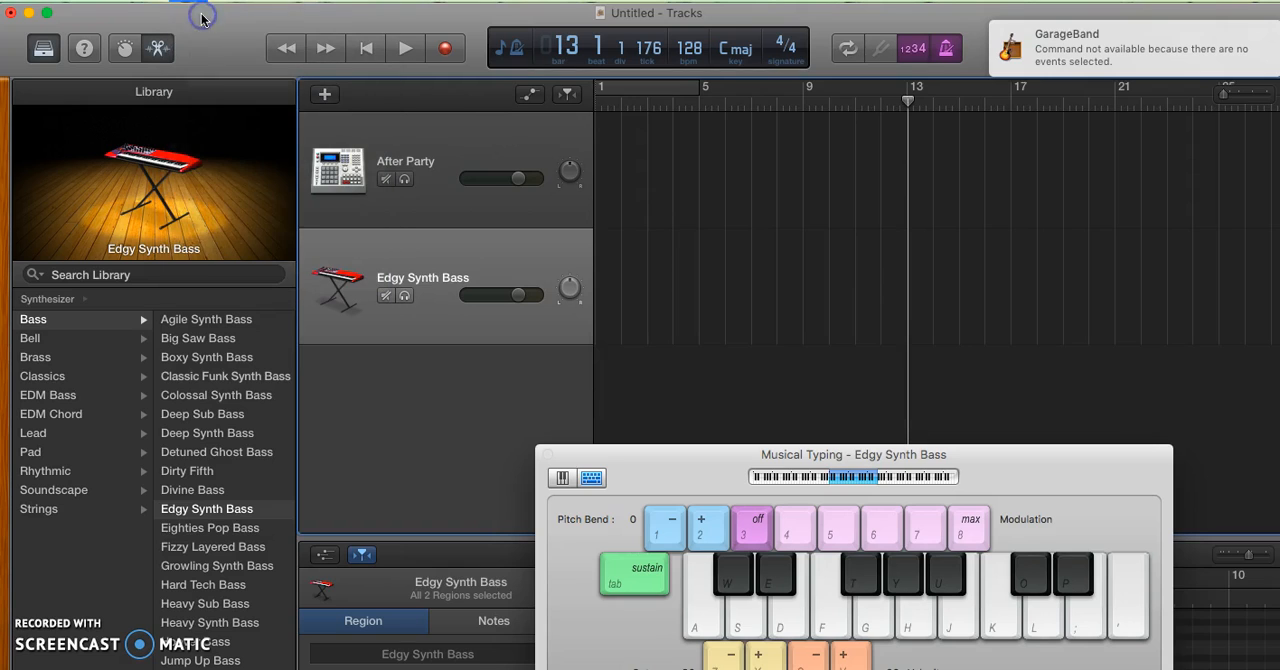
Paste the drum and bass regions at bar 13 and return the playhead to bar 1
click(908, 107)
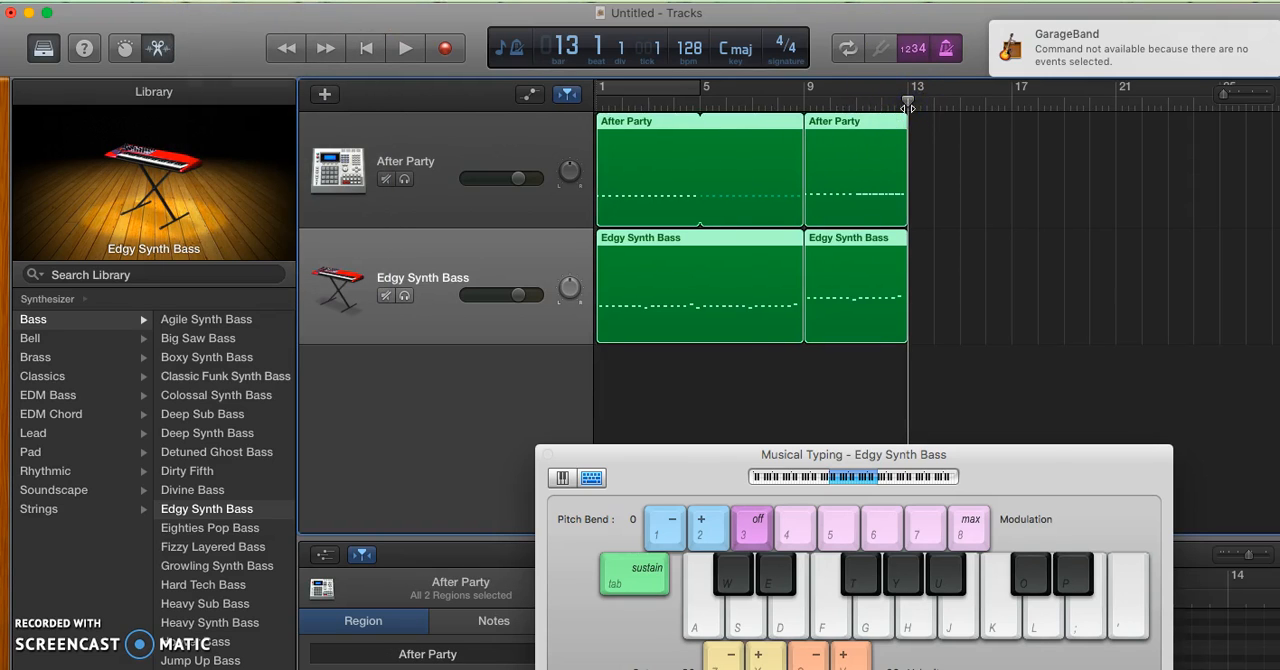
key(super+v)
click(365, 50)
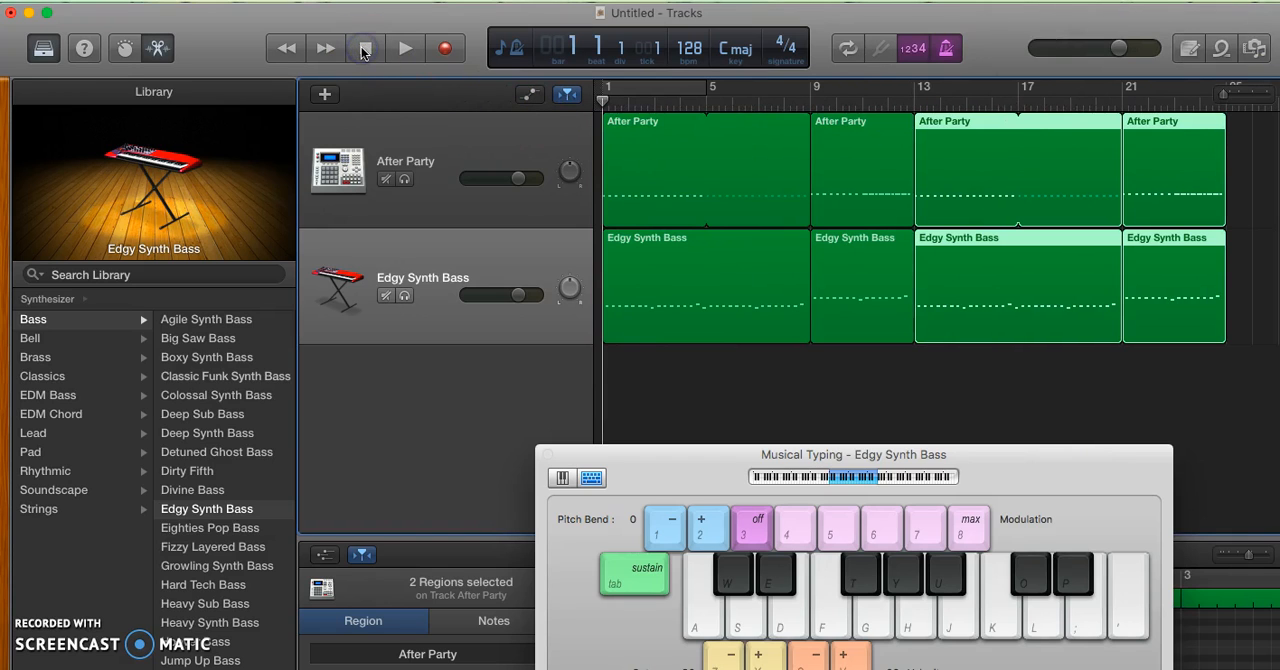